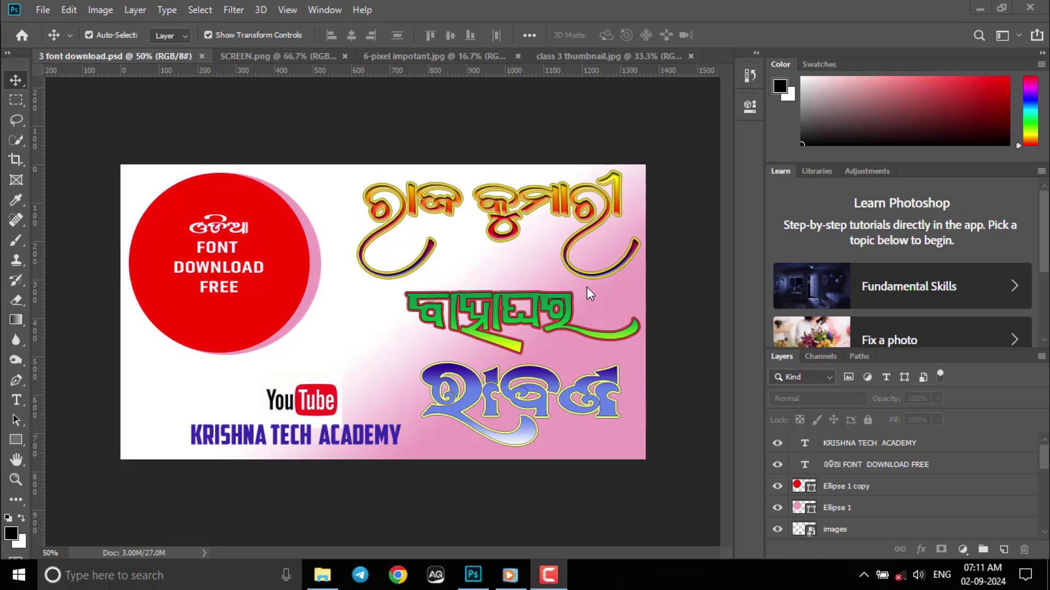
{"action": "key", "text": "m"}
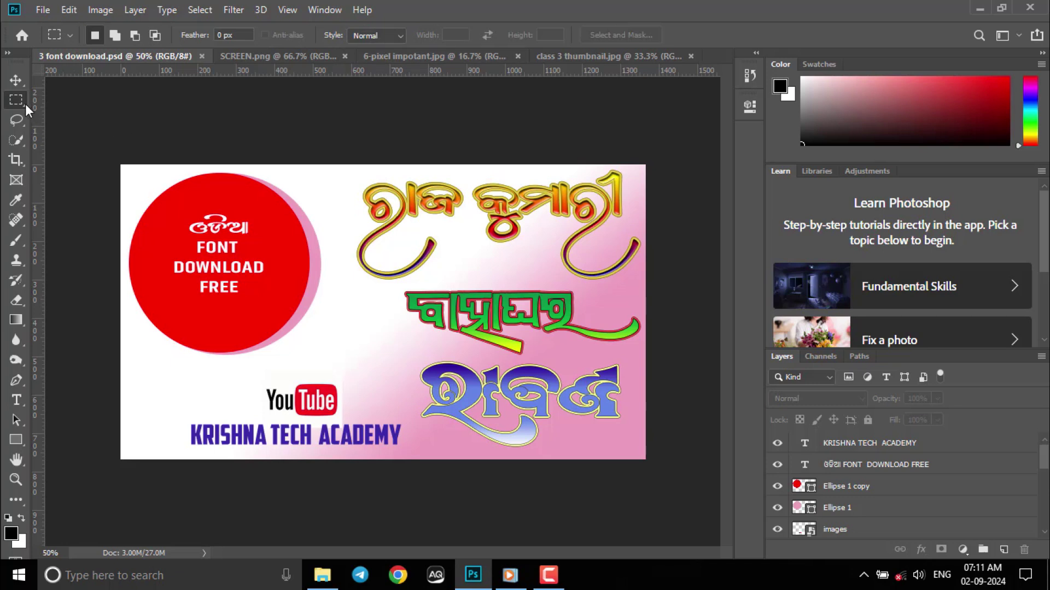
{"action": "right_click", "coordinate": [16, 99]}
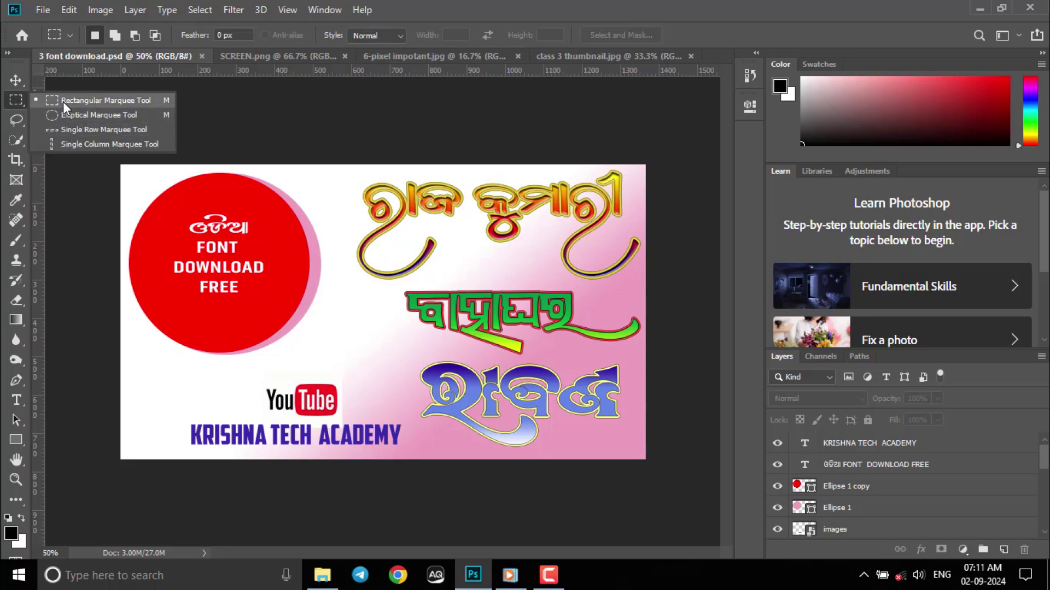
{"action": "left_click", "coordinate": [112, 100]}
{"action": "key", "text": "v"}
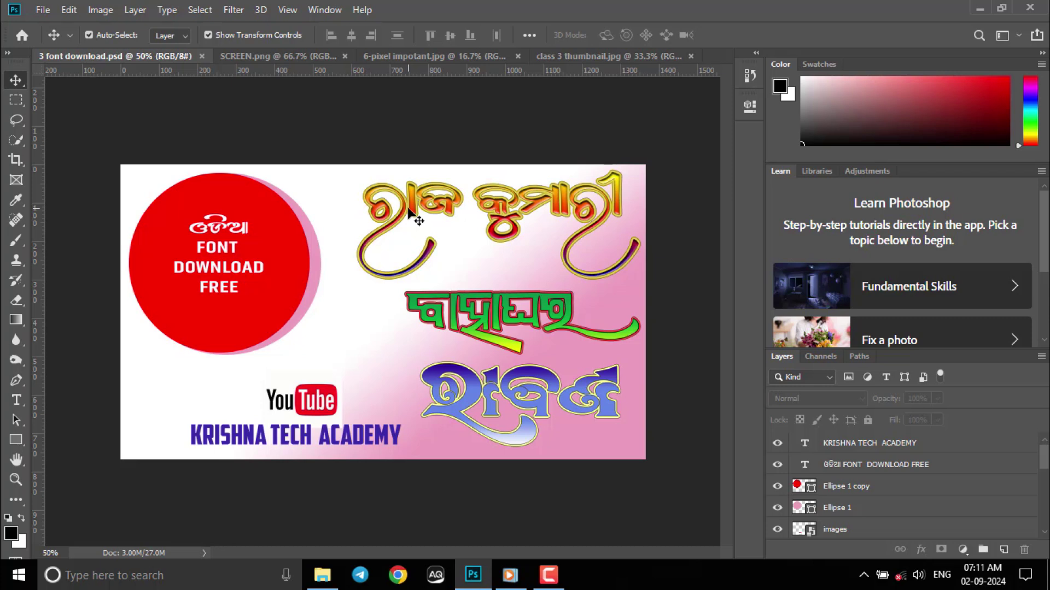
Look through the other three open documents and return to 3 font download.psd.
{"action": "left_click", "coordinate": [279, 55]}
{"action": "left_click", "coordinate": [445, 57]}
{"action": "left_click", "coordinate": [562, 57]}
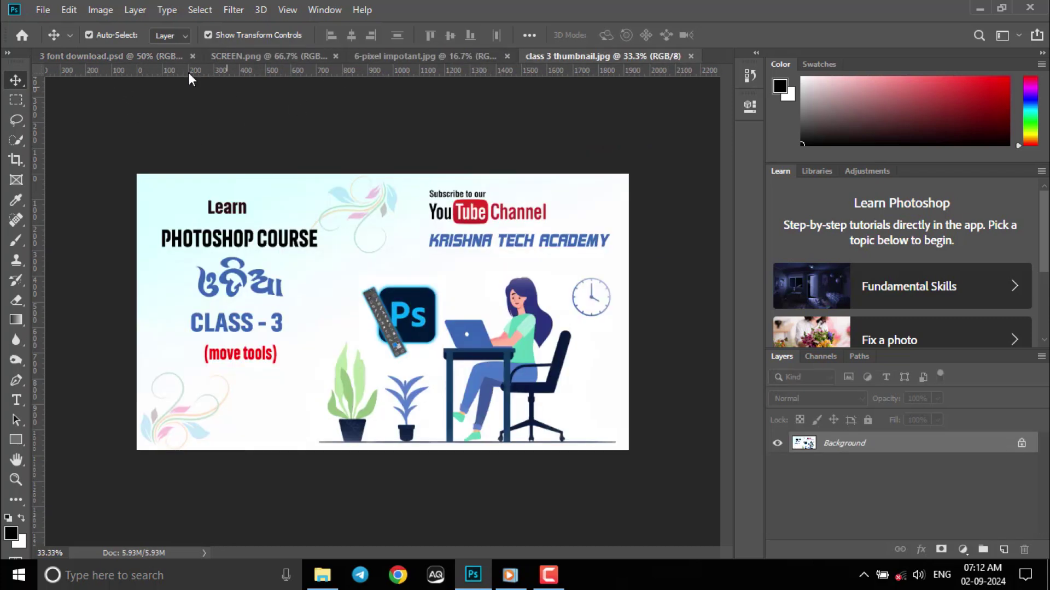
{"action": "left_click", "coordinate": [148, 53]}
{"action": "left_click", "coordinate": [279, 54]}
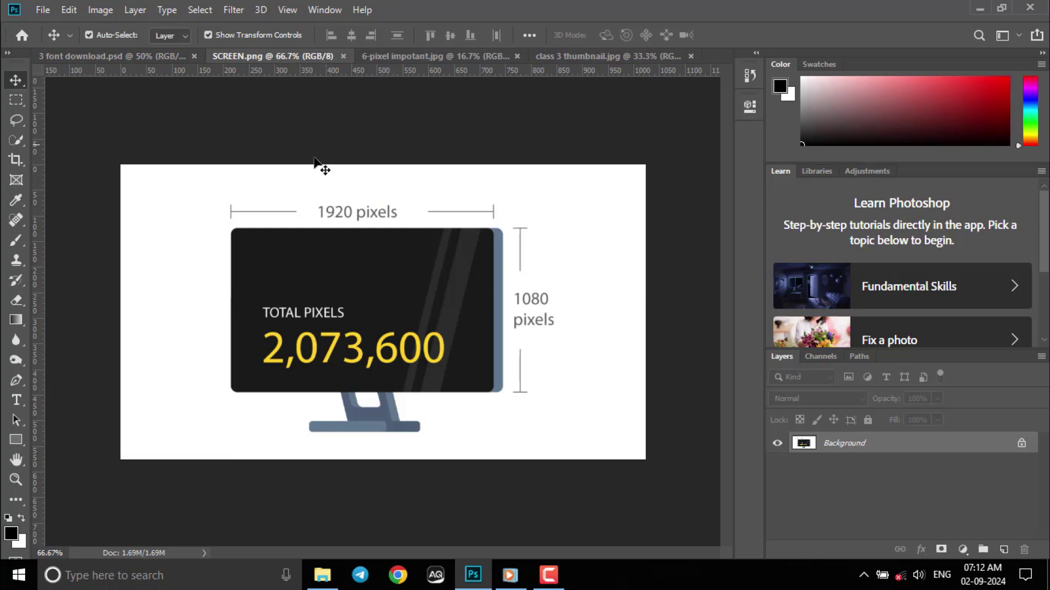
{"action": "left_click", "coordinate": [421, 56]}
{"action": "left_click", "coordinate": [604, 57]}
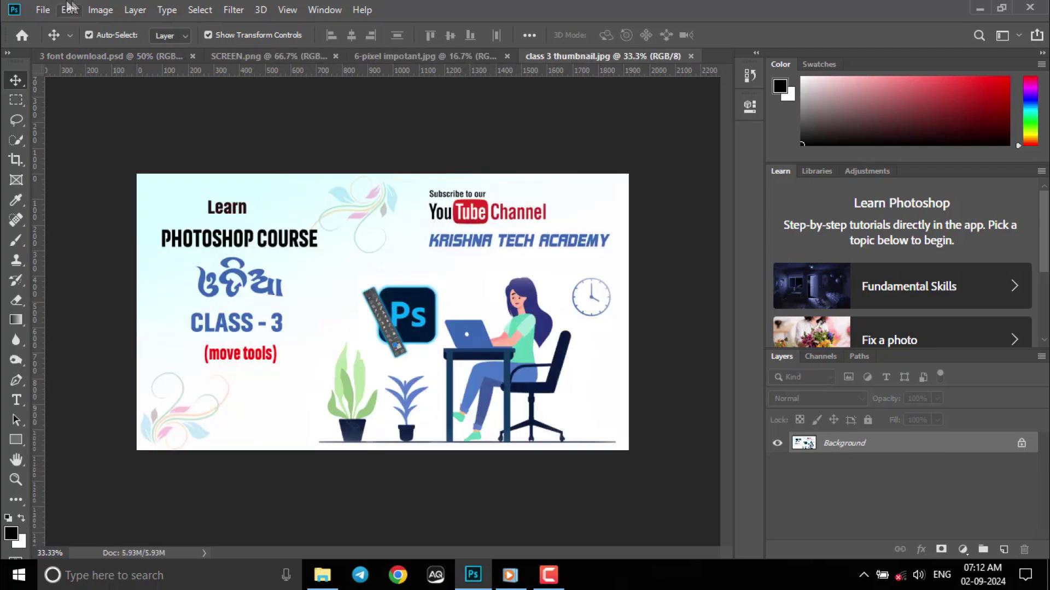
{"action": "left_click", "coordinate": [116, 57]}
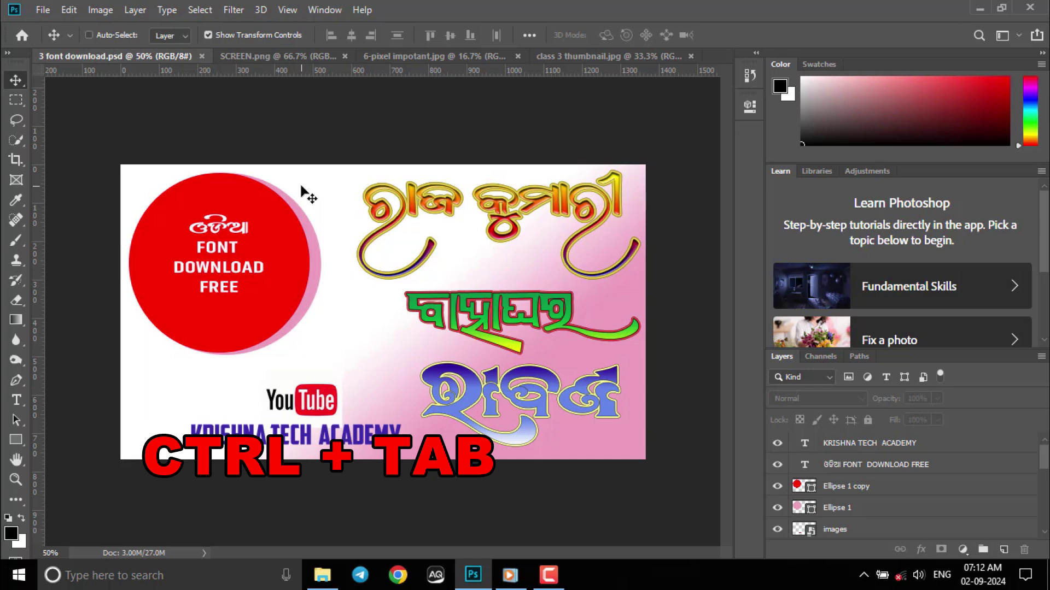
Cycle repeatedly through all four open documents and bring up 6-pixel impotant.jpg.
{"action": "key", "text": "ctrl+Tab"}
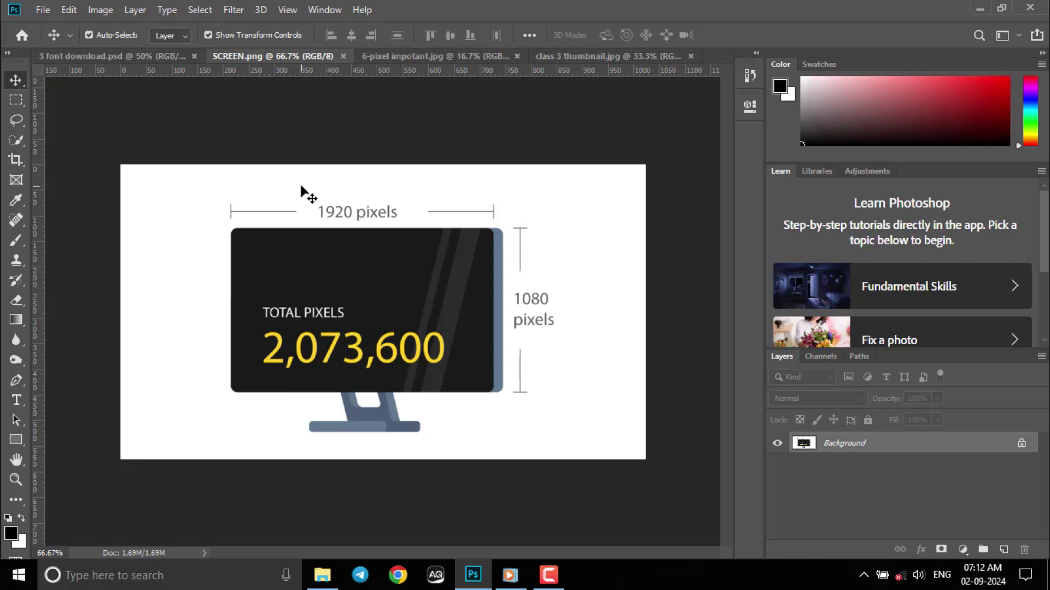
{"action": "key", "text": "ctrl+shift+Tab"}
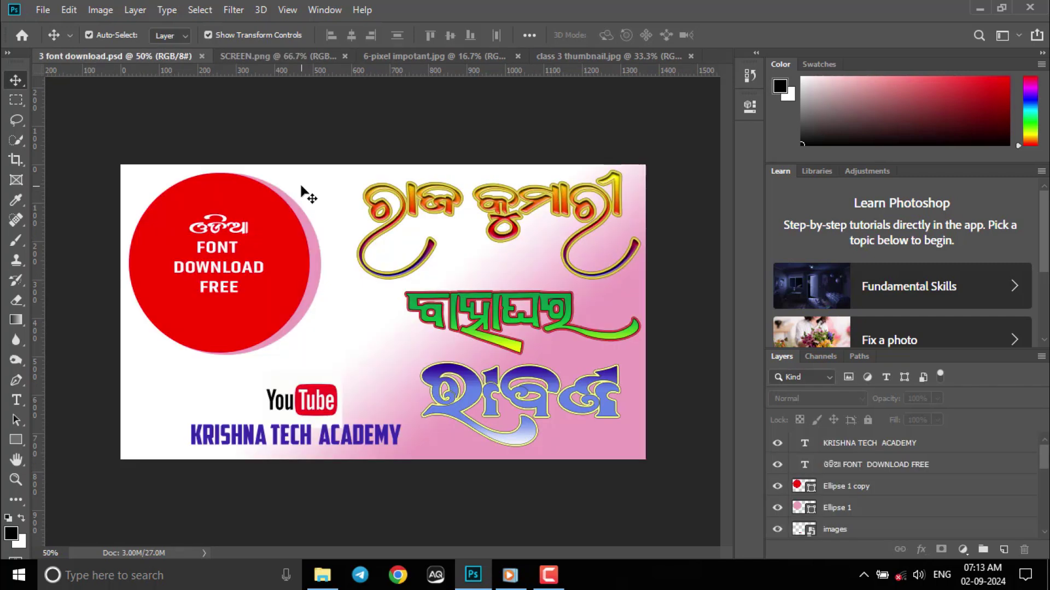
{"action": "key", "text": "ctrl+Tab"}
{"action": "key", "text": "ctrl+Tab"}
{"action": "key", "text": "ctrl+Tab"}
{"action": "key", "text": "ctrl+Tab"}
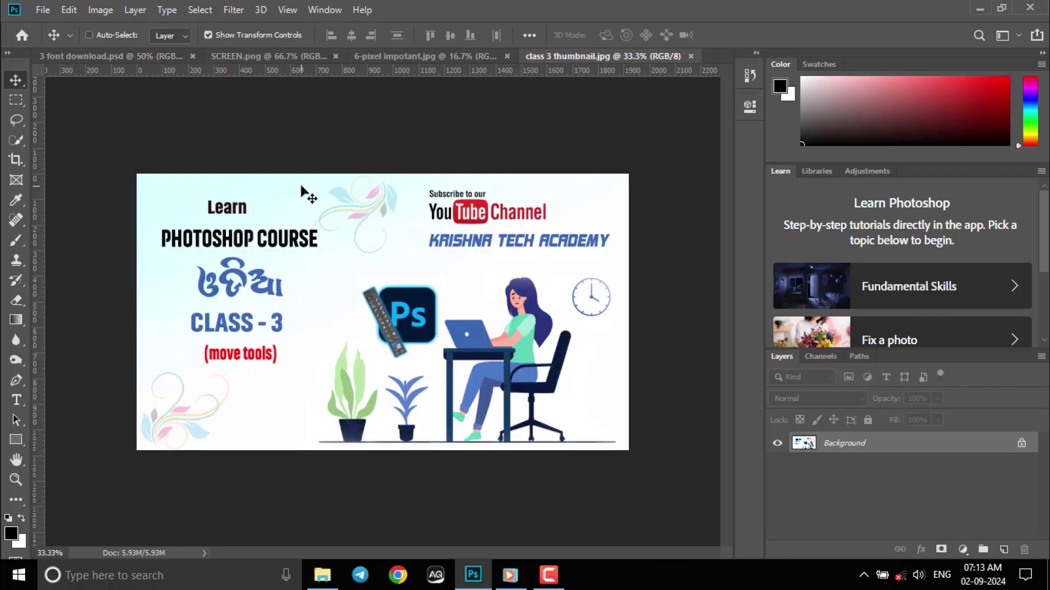
{"action": "key", "text": "ctrl+Tab"}
{"action": "key", "text": "ctrl+Tab"}
{"action": "key", "text": "ctrl+Tab"}
{"action": "key", "text": "ctrl+Tab"}
{"action": "key", "text": "ctrl+Tab"}
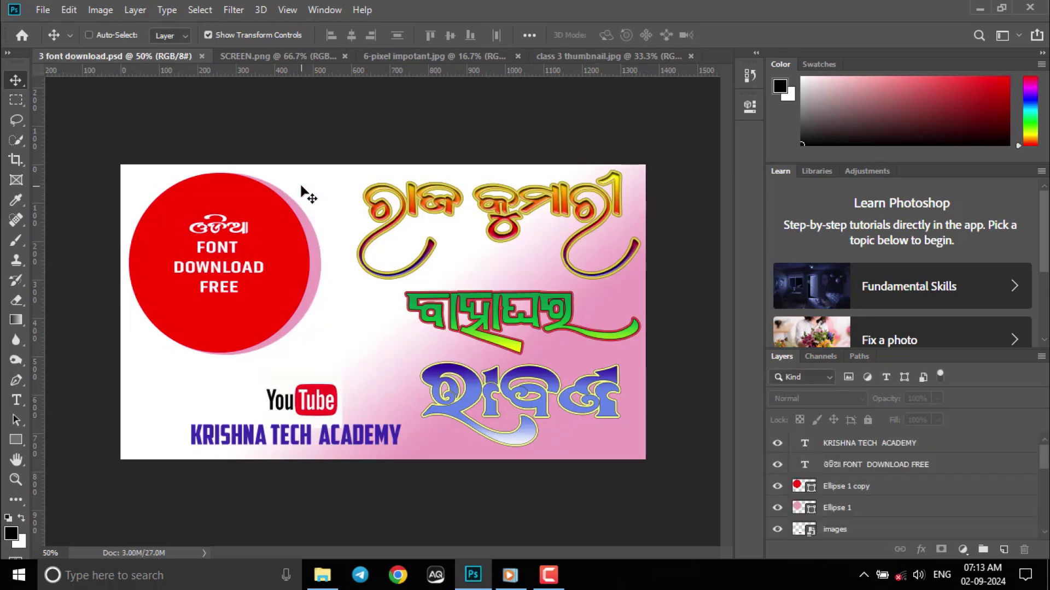
{"action": "key", "text": "ctrl+Tab"}
{"action": "key", "text": "ctrl+Tab"}
{"action": "key", "text": "ctrl+Tab"}
{"action": "key", "text": "ctrl+Tab"}
{"action": "key", "text": "ctrl+Tab"}
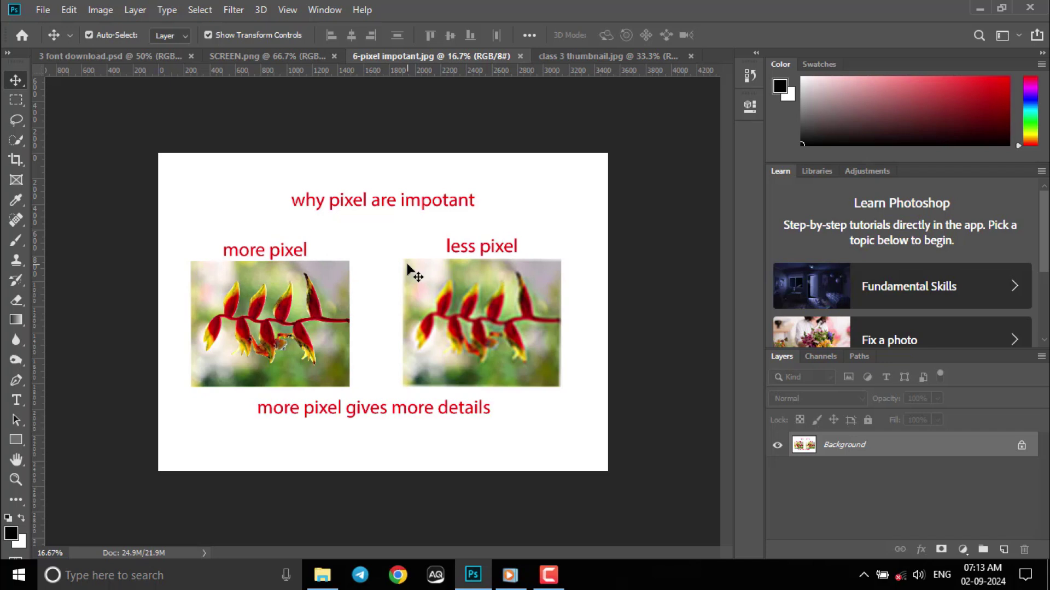
Select the flower photo under "less pixel" with the Rectangular Marquee Tool.
{"action": "left_click", "coordinate": [16, 100]}
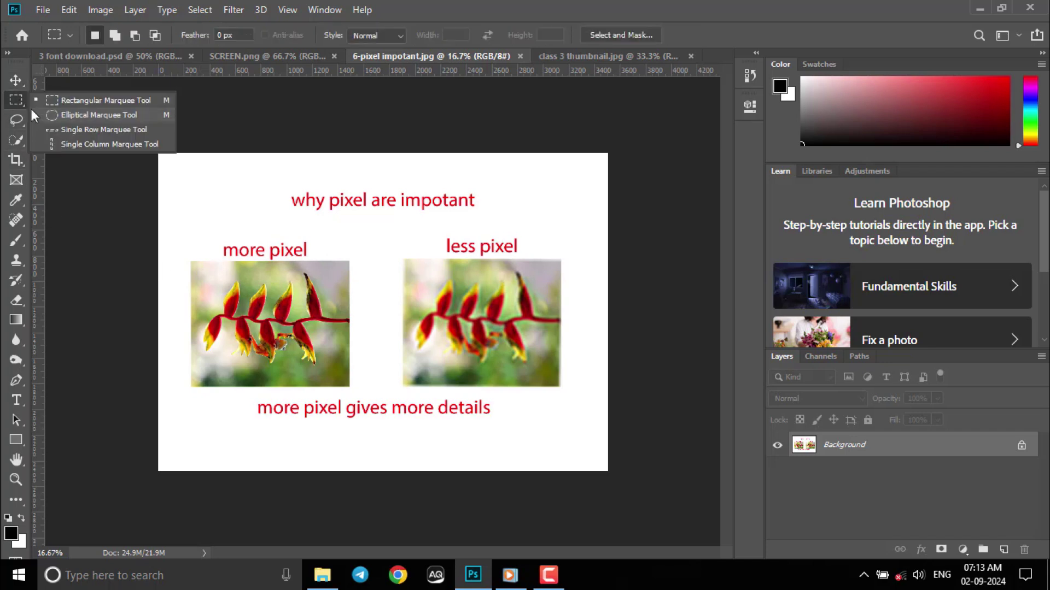
{"action": "left_click", "coordinate": [130, 97]}
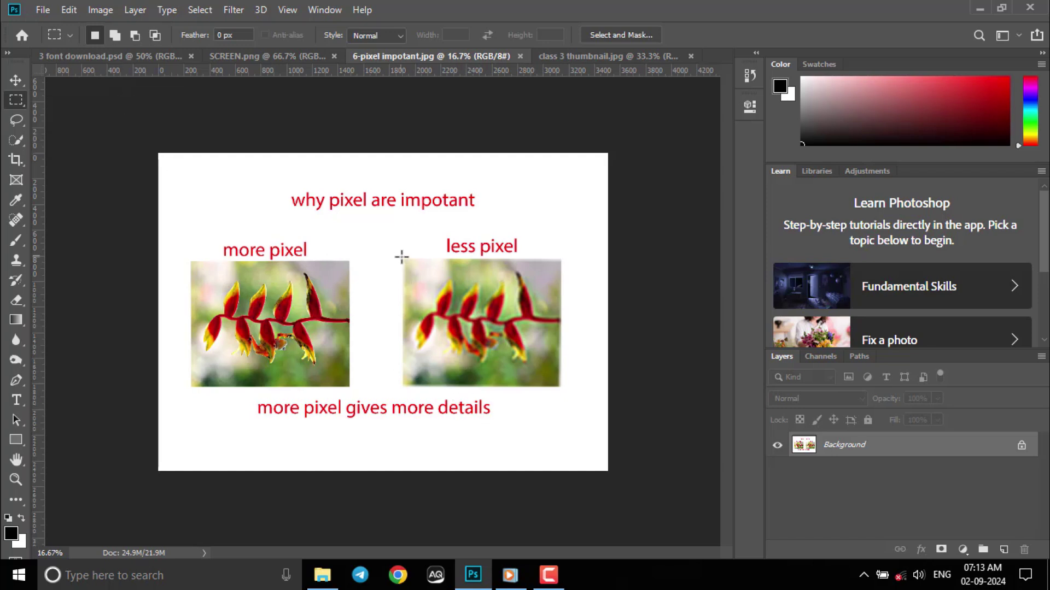
{"action": "left_click_drag", "start_coordinate": [404, 258], "coordinate": [559, 387]}
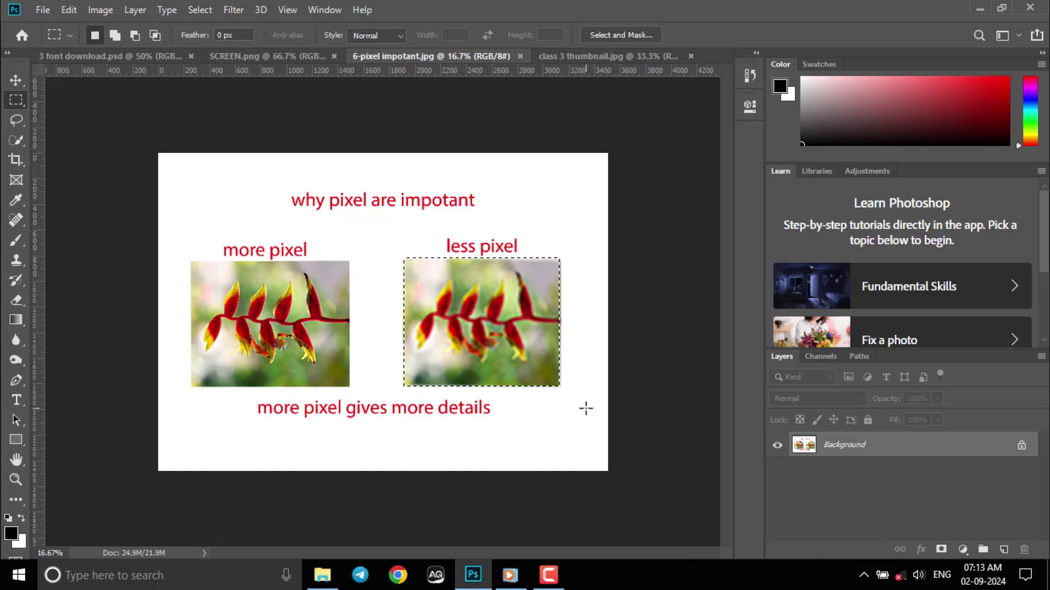
Carry the selection outline over to class 3 thumbnail.jpg and reposition it around the middle of the artwork.
{"action": "left_click", "coordinate": [499, 309]}
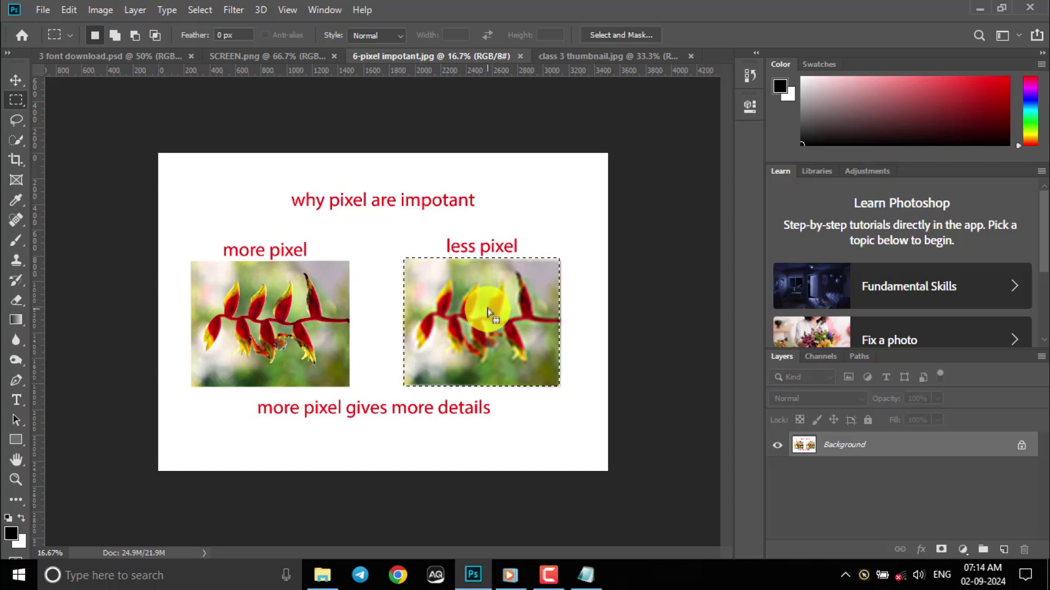
{"action": "left_click_drag", "start_coordinate": [500, 313], "coordinate": [425, 292]}
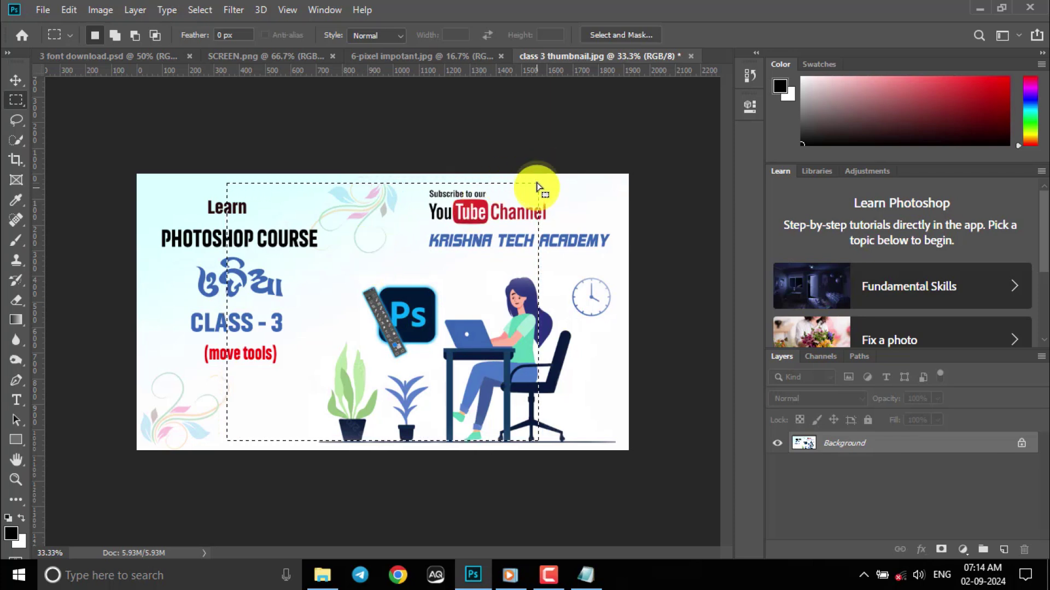
{"action": "left_click_drag", "start_coordinate": [531, 186], "coordinate": [514, 186]}
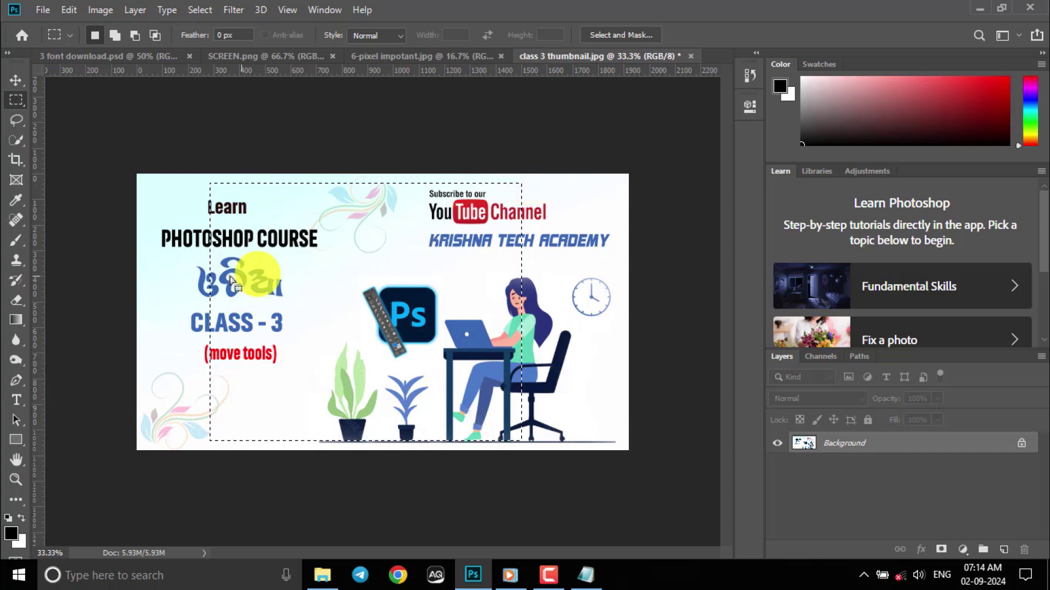
{"action": "left_click_drag", "start_coordinate": [520, 182], "coordinate": [538, 200]}
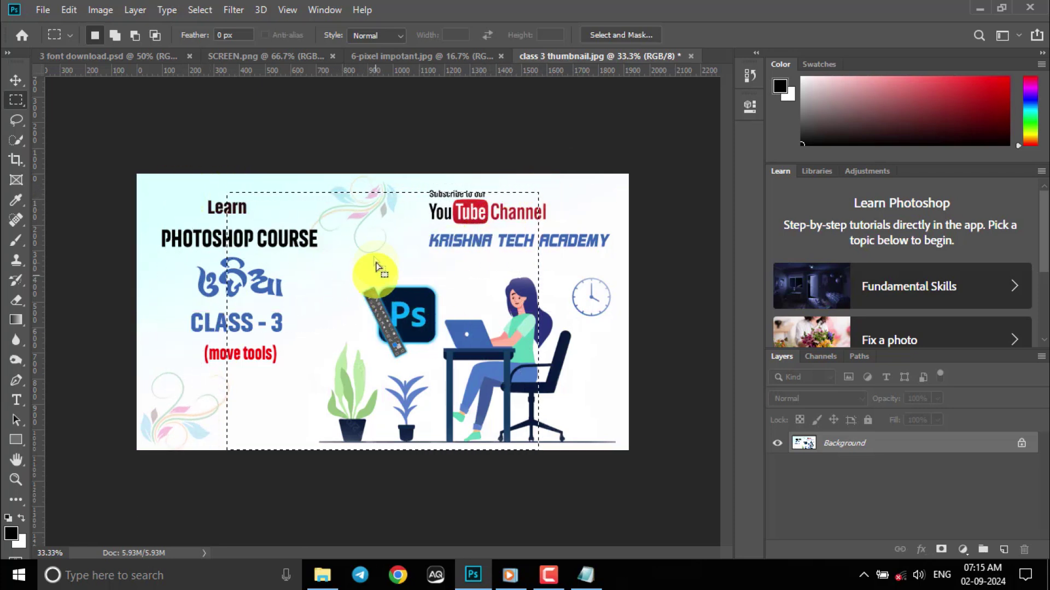
Shrink the selection outline to 42.45% with Transform Selection and place it over the Ps logo.
{"action": "right_click", "coordinate": [365, 243]}
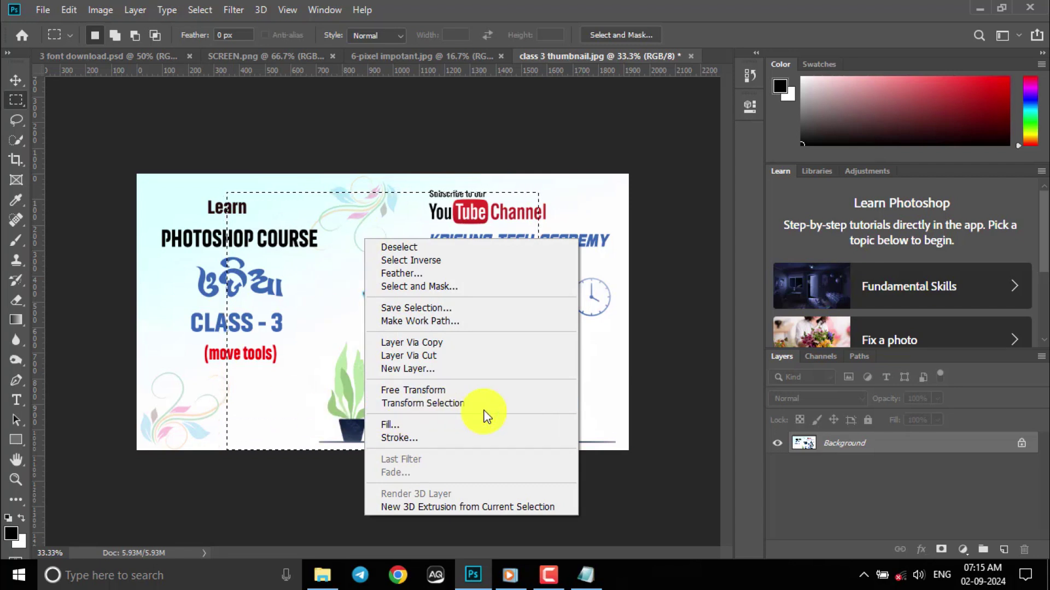
{"action": "left_click", "coordinate": [458, 408]}
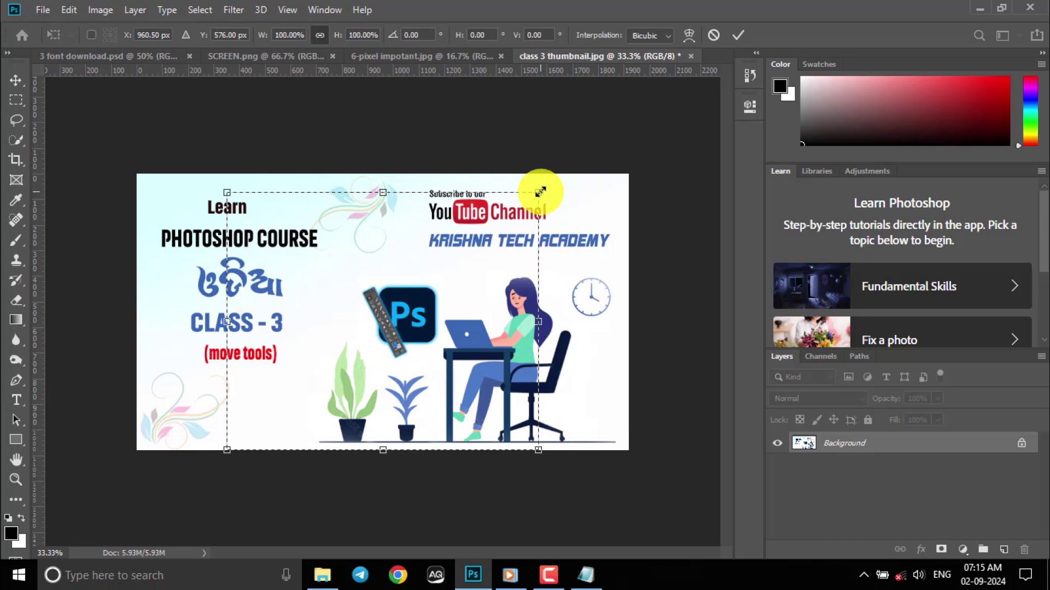
{"action": "left_click_drag", "start_coordinate": [539, 191], "coordinate": [368, 335]}
{"action": "left_click_drag", "start_coordinate": [314, 380], "coordinate": [406, 269]}
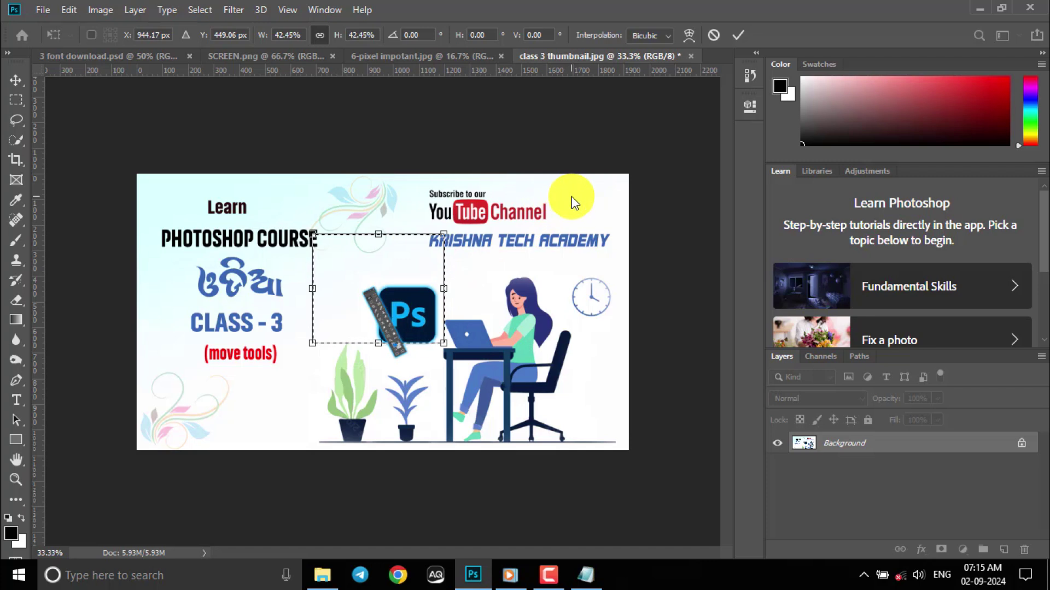
{"action": "key", "text": "Return"}
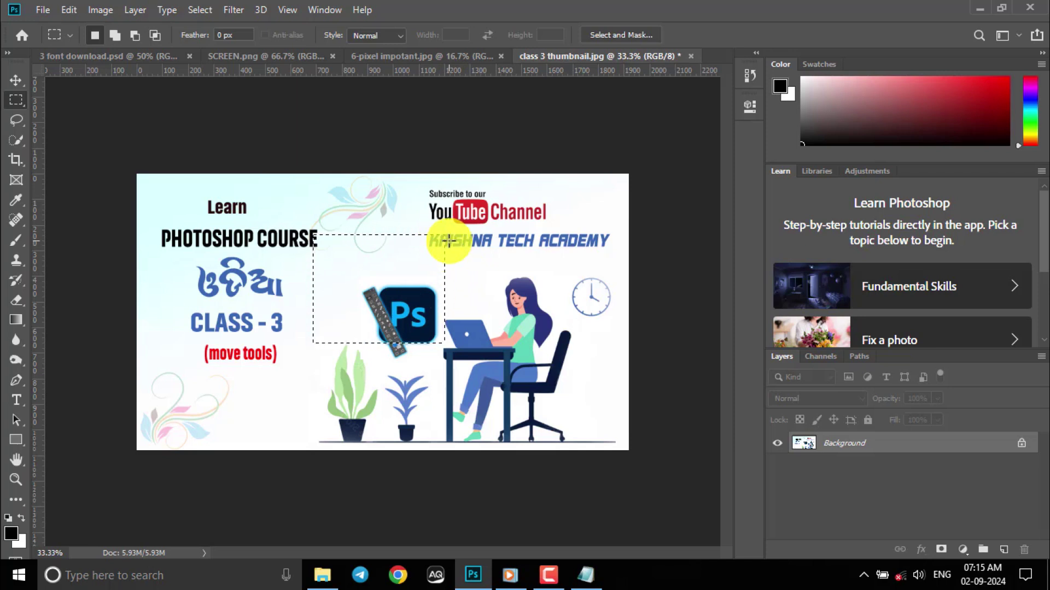
Fit the selection outline closely around the Ps logo and ruler with Transform Selection, scaling it to 68.83%.
{"action": "right_click", "coordinate": [369, 261]}
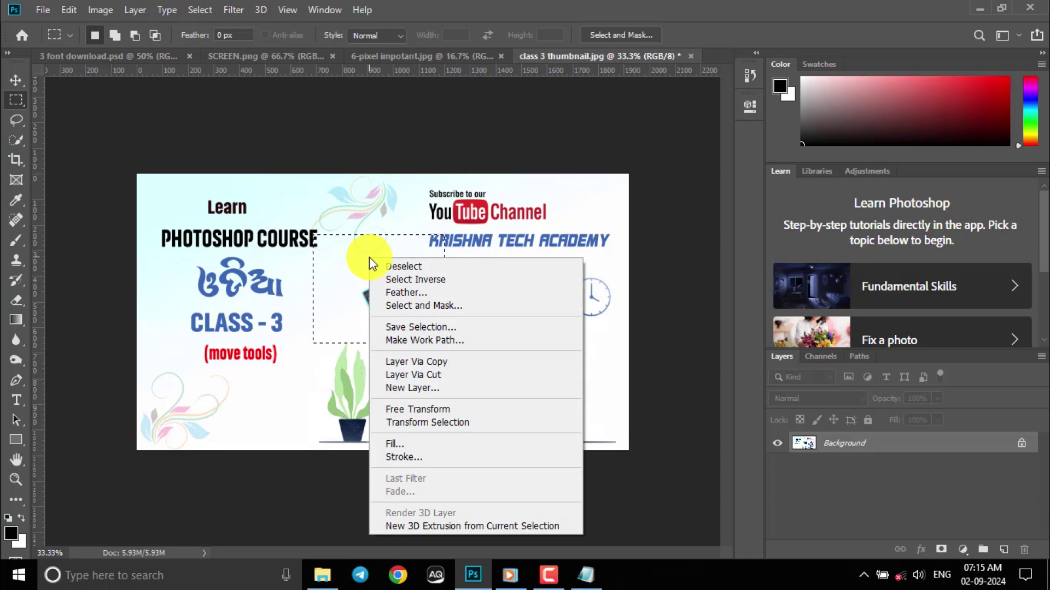
{"action": "left_click", "coordinate": [460, 422]}
{"action": "left_click_drag", "start_coordinate": [444, 236], "coordinate": [405, 310]}
{"action": "left_click_drag", "start_coordinate": [436, 344], "coordinate": [446, 352]}
{"action": "left_click_drag", "start_coordinate": [404, 324], "coordinate": [399, 331]}
{"action": "left_click_drag", "start_coordinate": [441, 288], "coordinate": [447, 283]}
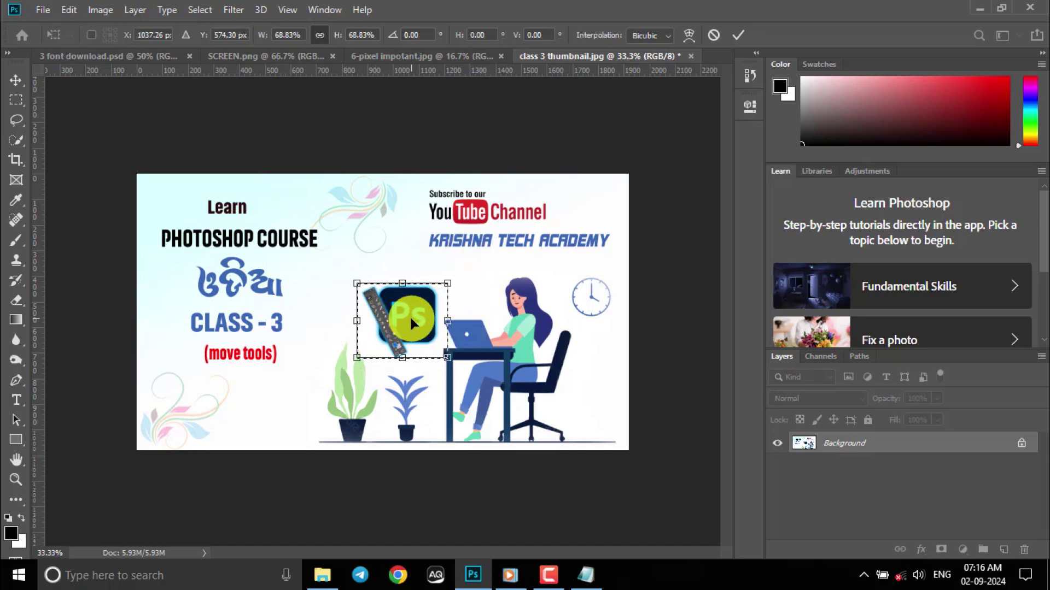
{"action": "key", "text": "Return"}
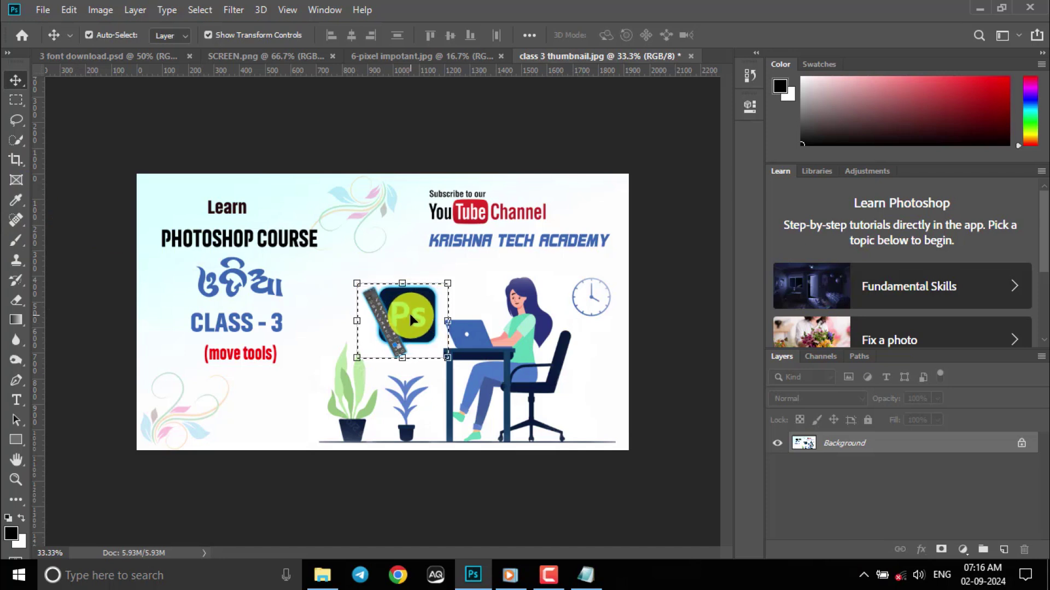
Bring the selected Ps logo into 6-pixel impotant.jpg and scale it to 349.34% so it covers the "less pixel" photo.
{"action": "left_click_drag", "start_coordinate": [410, 317], "coordinate": [574, 222]}
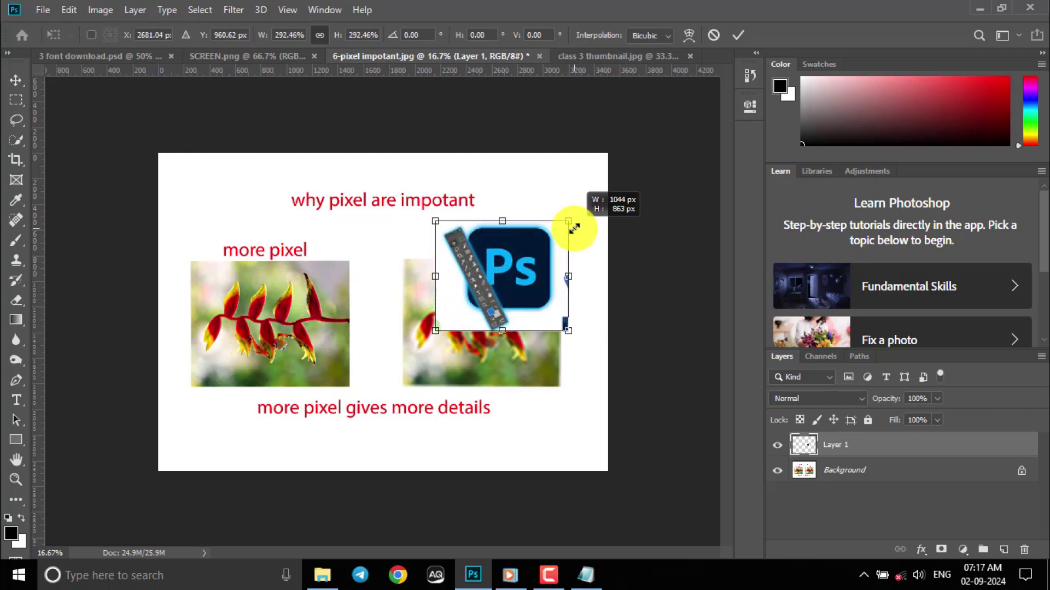
{"action": "left_click_drag", "start_coordinate": [521, 253], "coordinate": [489, 291]}
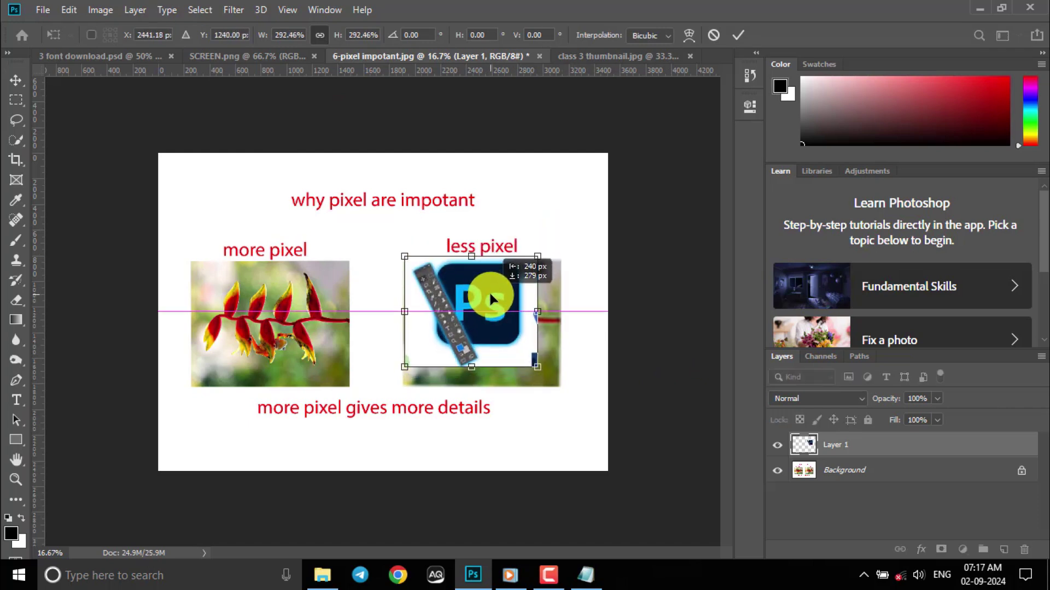
{"action": "left_click_drag", "start_coordinate": [537, 374], "coordinate": [563, 389]}
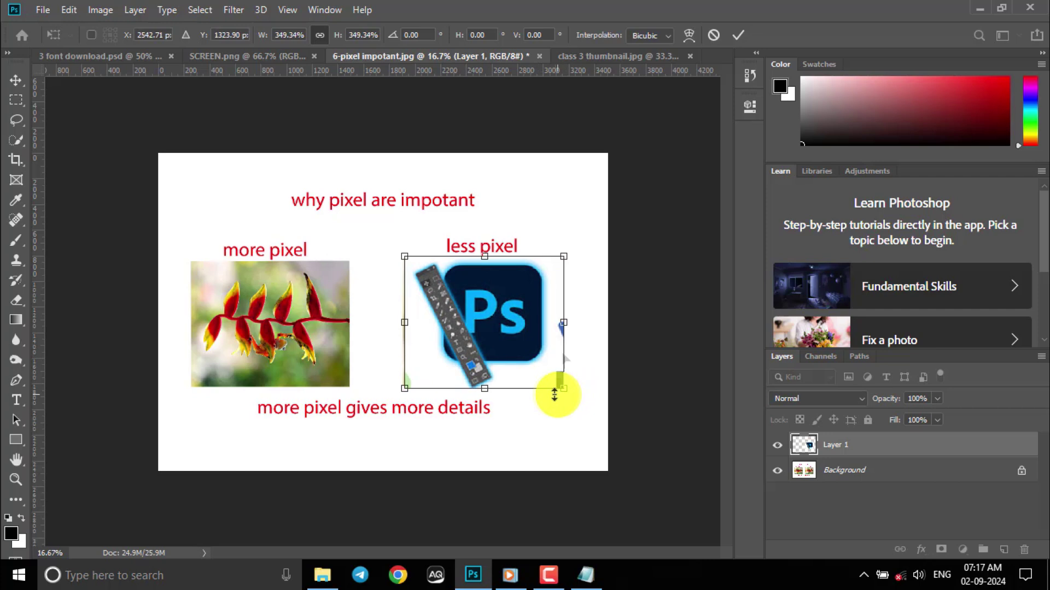
{"action": "left_click", "coordinate": [737, 35]}
{"action": "left_click", "coordinate": [562, 210]}
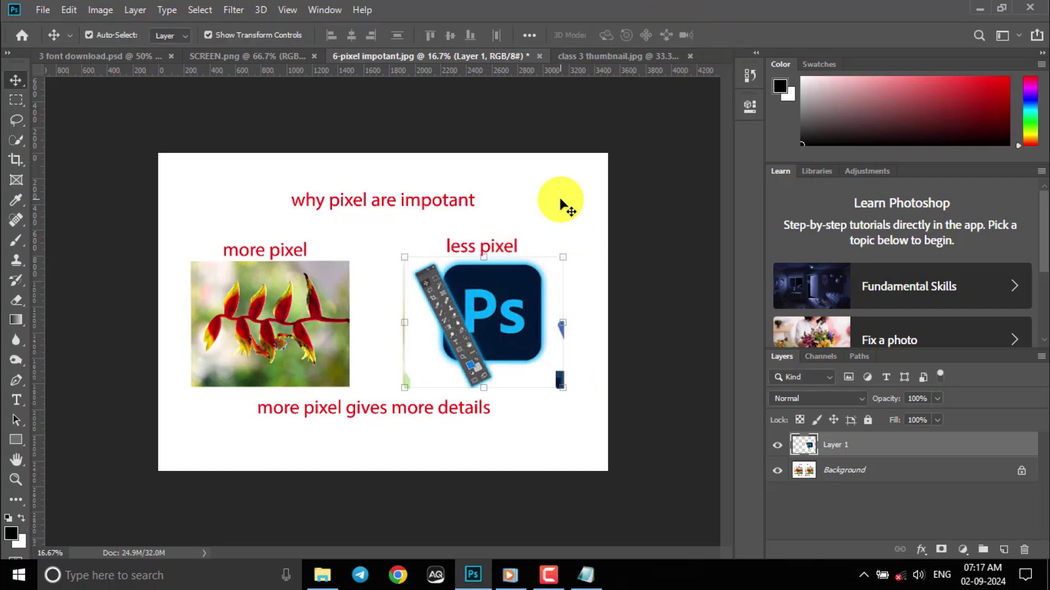
{"action": "left_click", "coordinate": [495, 327]}
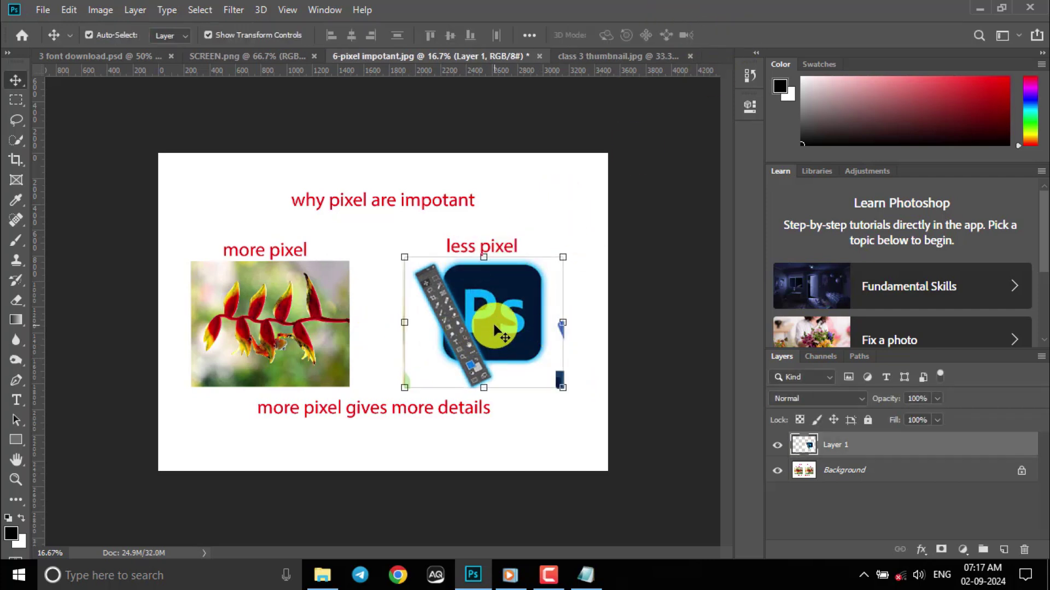
{"action": "key", "text": "ctrl+z"}
Draw an elliptical selection in 3 font download.psd with the Elliptical Marquee Tool and move it over the red circle.
{"action": "left_click_drag", "start_coordinate": [16, 99], "coordinate": [131, 112]}
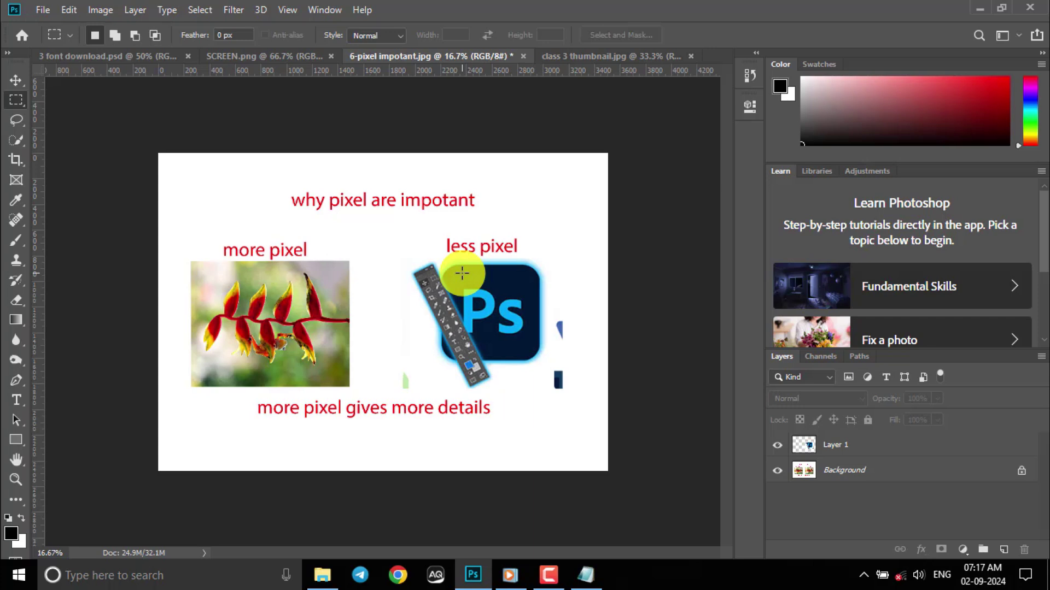
{"action": "right_click", "coordinate": [15, 100]}
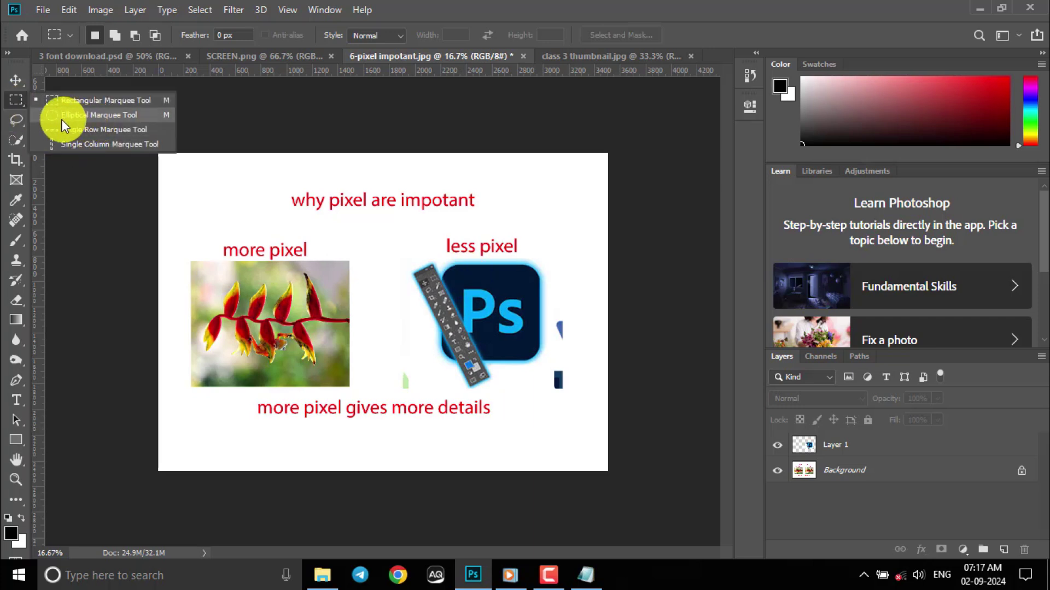
{"action": "left_click", "coordinate": [107, 115]}
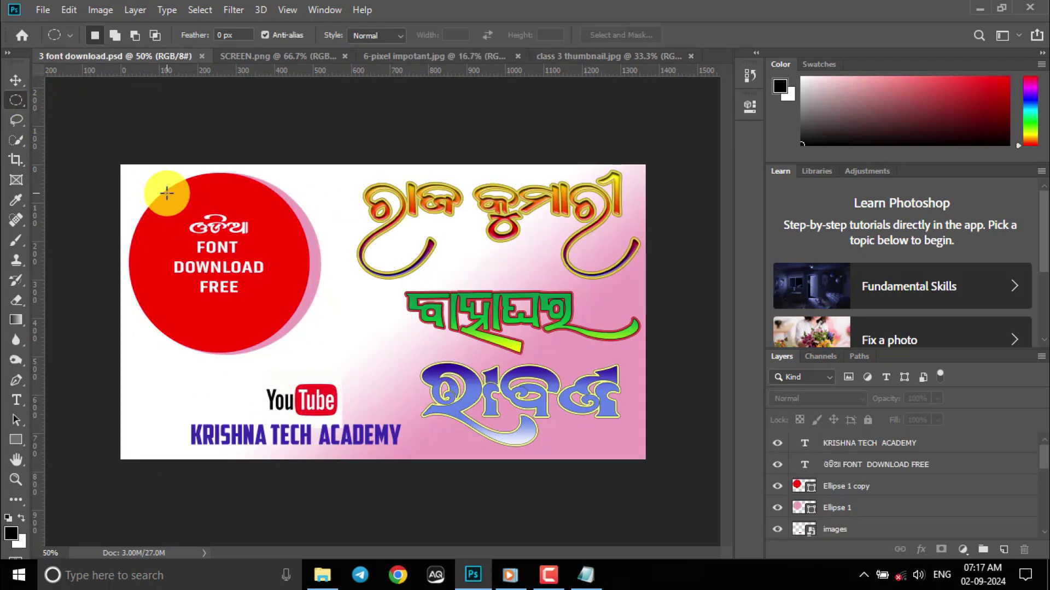
{"action": "left_click_drag", "start_coordinate": [164, 191], "coordinate": [340, 360]}
{"action": "left_click_drag", "start_coordinate": [263, 258], "coordinate": [235, 249]}
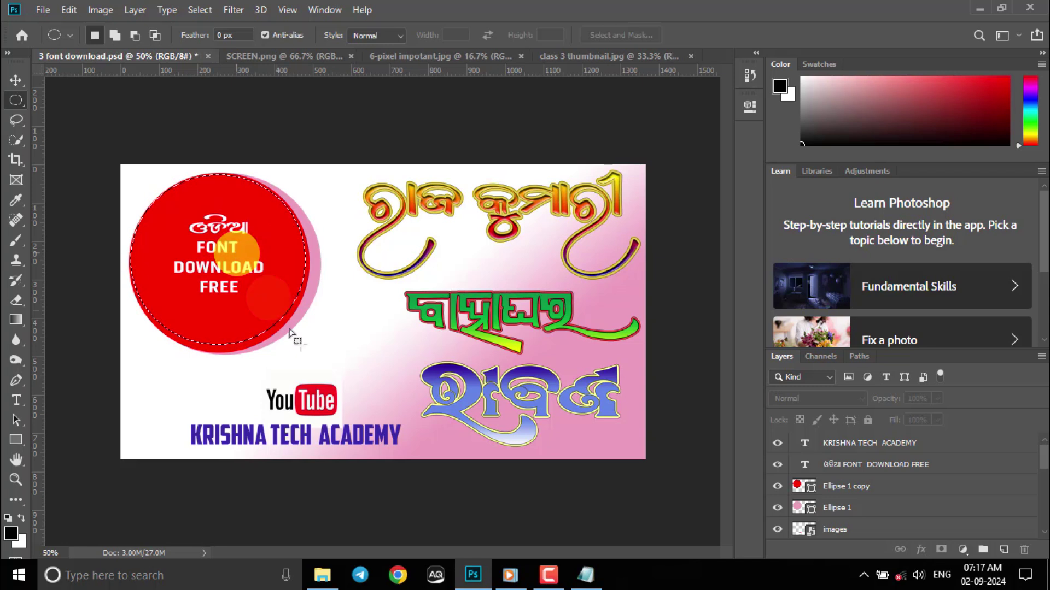
Fit the elliptical selection to the red circle with Transform Selection, scaling it to 103.51% width and 105.63% height.
{"action": "right_click", "coordinate": [218, 265]}
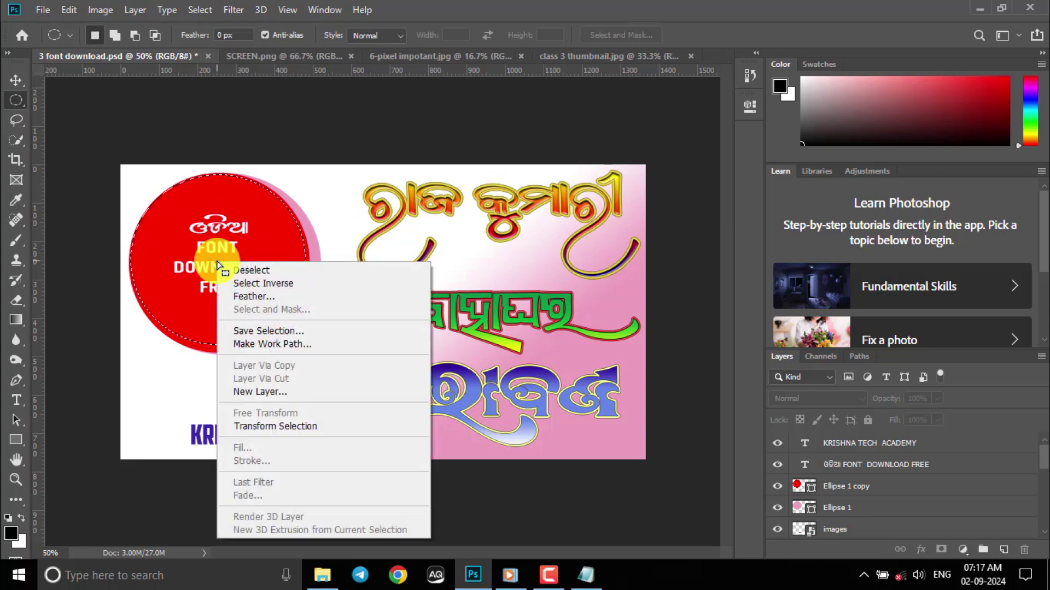
{"action": "left_click", "coordinate": [291, 426]}
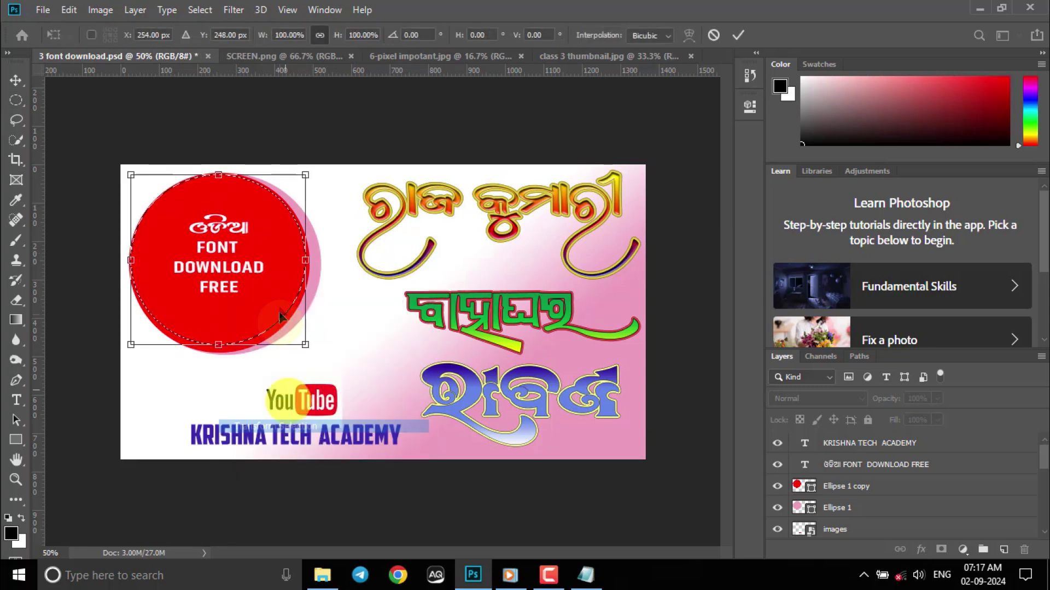
{"action": "left_click_drag", "start_coordinate": [305, 344], "coordinate": [312, 352]}
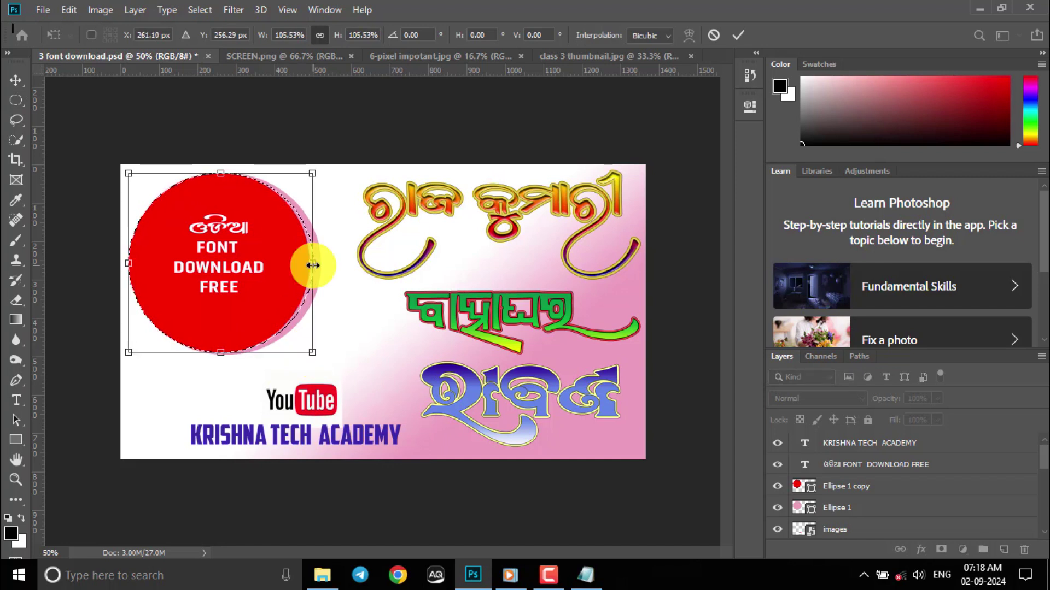
{"action": "left_click_drag", "start_coordinate": [313, 266], "coordinate": [311, 266]}
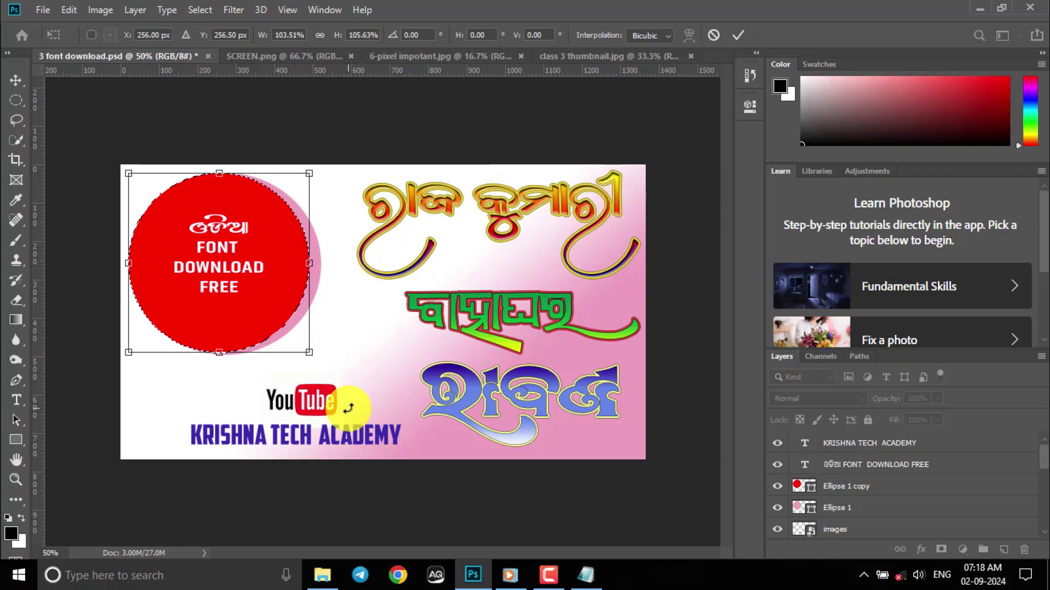
{"action": "key", "text": "Return"}
Carry the circular selection outline into class 3 thumbnail.jpg and enlarge it to 170.77% around the course title text with Transform Selection.
{"action": "key", "text": "m"}
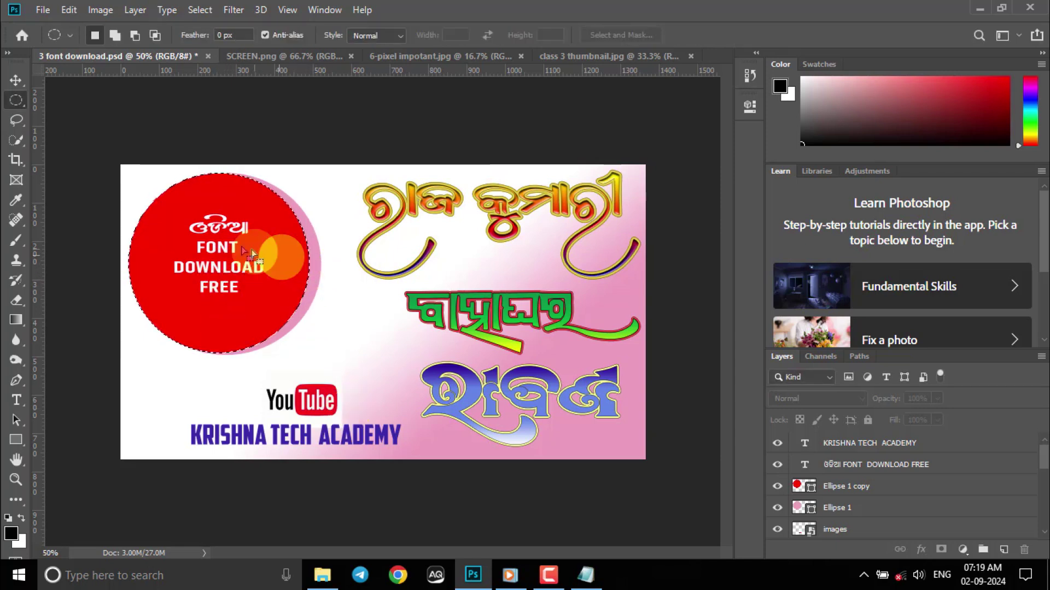
{"action": "left_click_drag", "start_coordinate": [223, 268], "coordinate": [201, 232]}
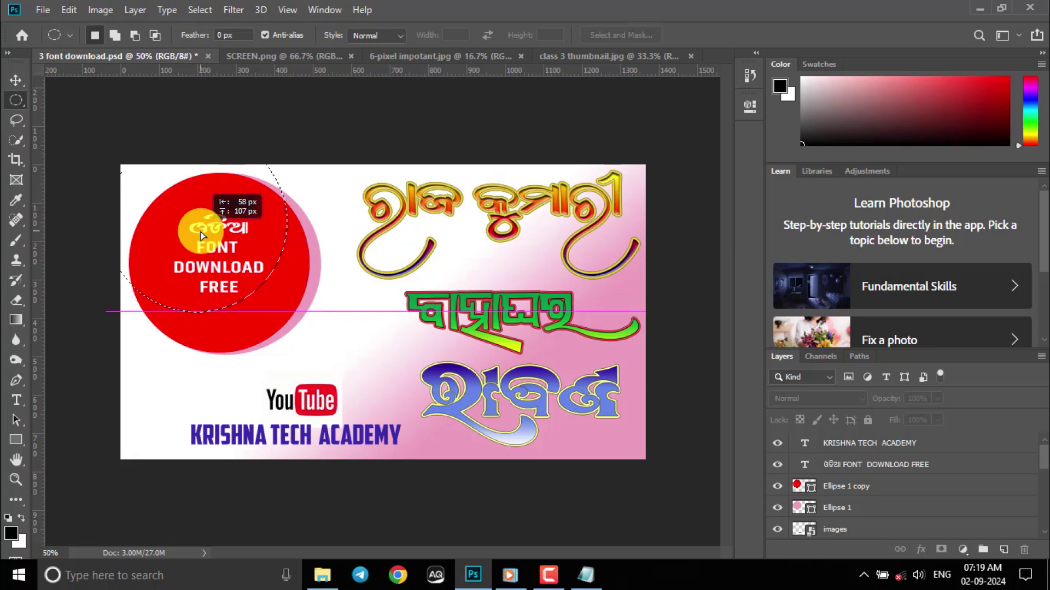
{"action": "left_click_drag", "start_coordinate": [201, 232], "coordinate": [238, 259]}
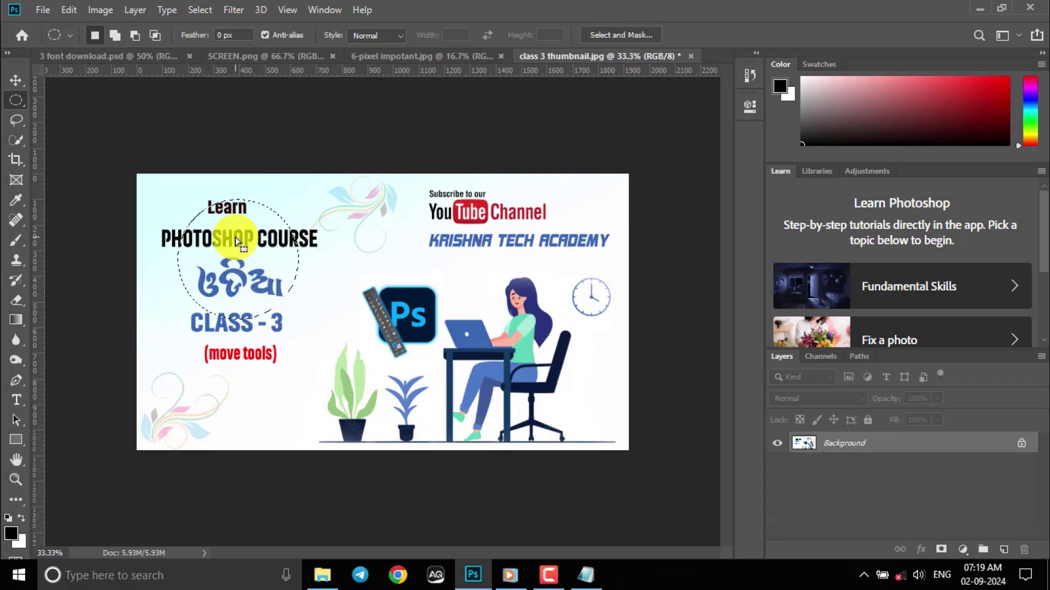
{"action": "right_click", "coordinate": [236, 241]}
{"action": "left_click", "coordinate": [310, 406]}
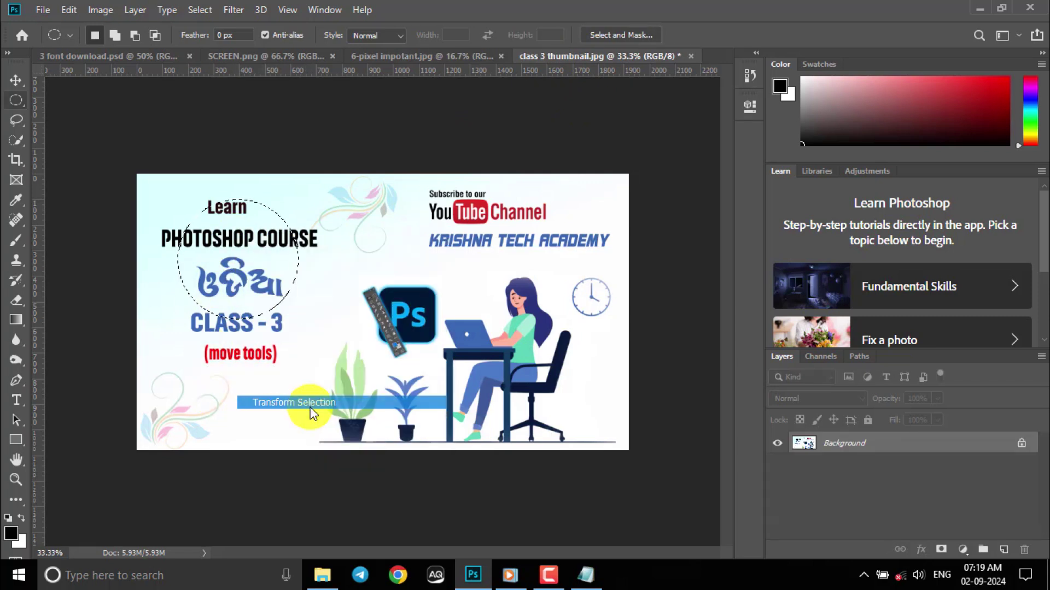
{"action": "left_click_drag", "start_coordinate": [299, 318], "coordinate": [351, 382]}
{"action": "left_click_drag", "start_coordinate": [274, 289], "coordinate": [237, 284]}
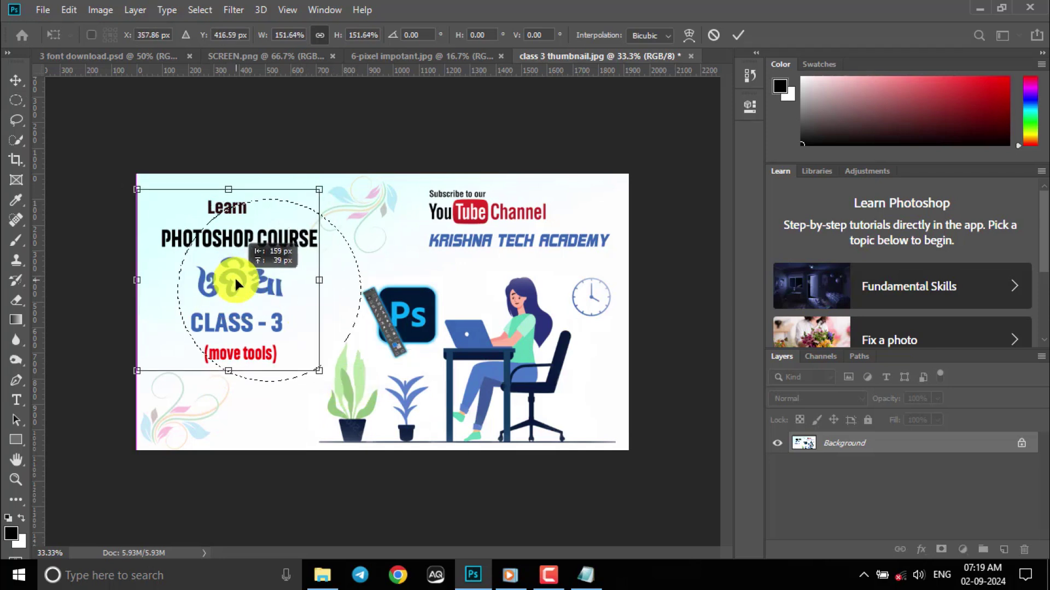
{"action": "left_click_drag", "start_coordinate": [318, 370], "coordinate": [343, 394]}
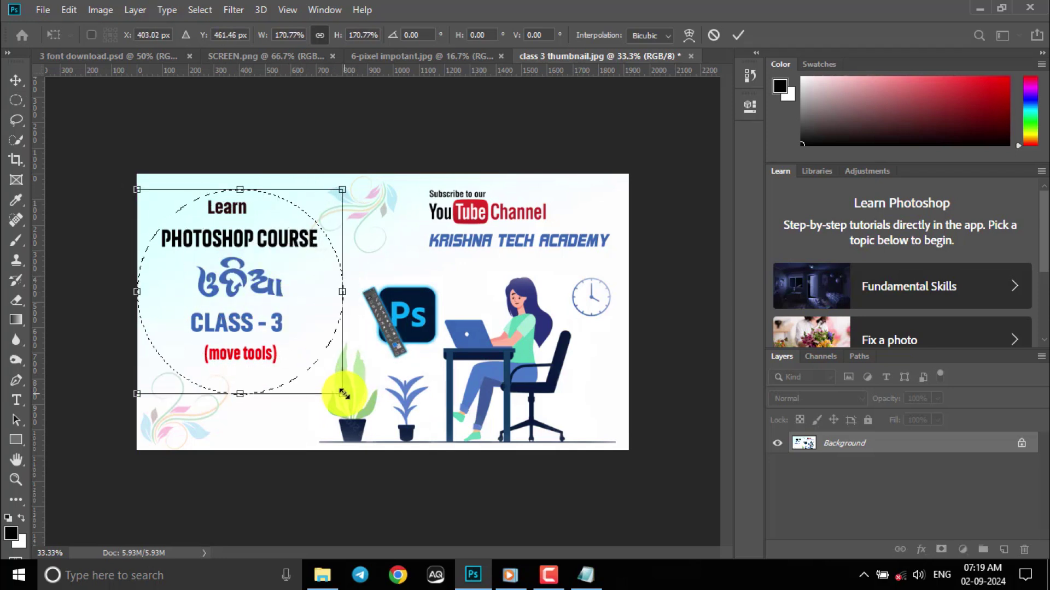
{"action": "left_click_drag", "start_coordinate": [228, 272], "coordinate": [235, 265]}
{"action": "key", "text": "Return"}
Bring the selected title area from class 3 thumbnail.jpg into 3 font download.psd.
{"action": "left_click", "coordinate": [16, 80]}
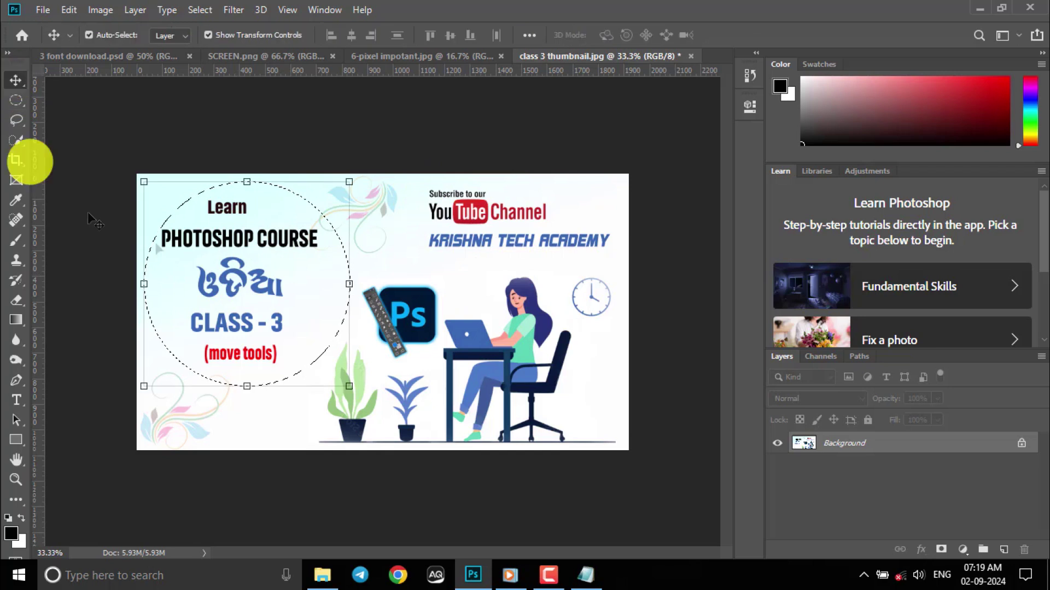
{"action": "key", "text": "ctrl+Tab"}
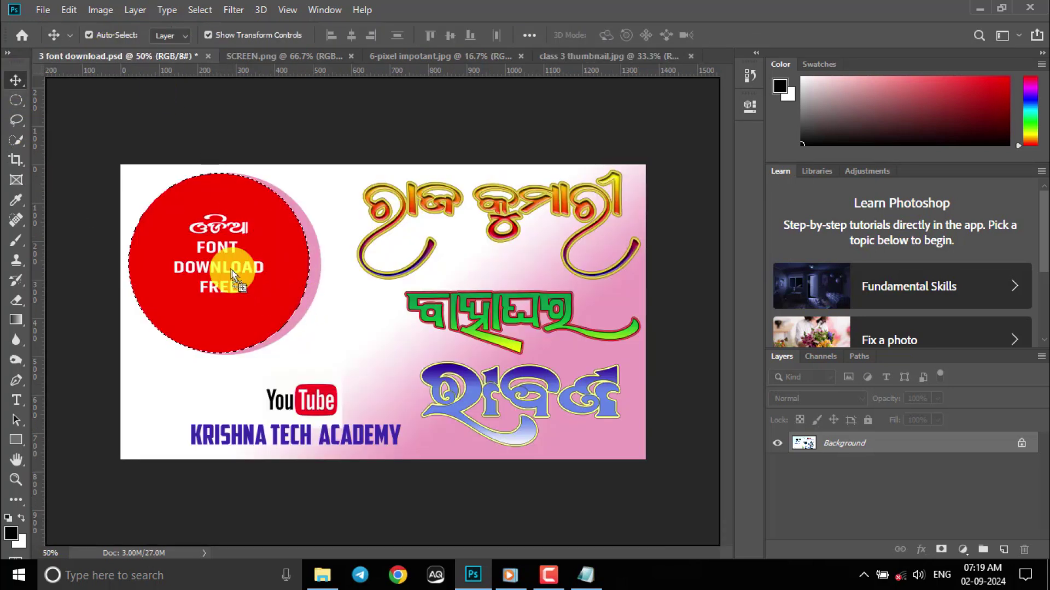
{"action": "key", "text": "ctrl+v"}
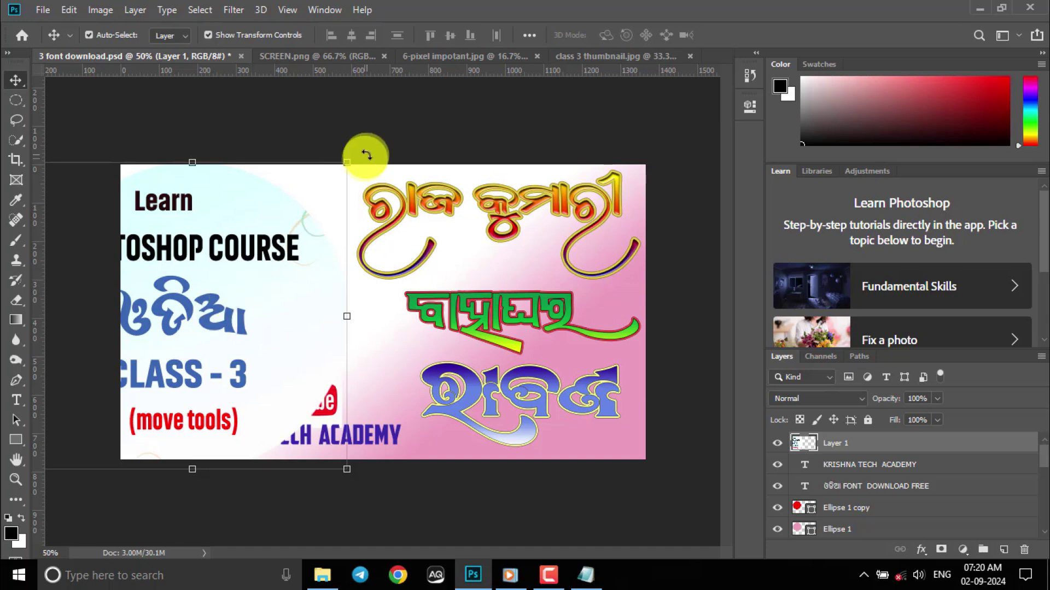
Scale the circular title image to about 58.56% and position it over the red circle, then deselect its layer.
{"action": "left_click_drag", "start_coordinate": [347, 163], "coordinate": [189, 318]}
{"action": "left_click_drag", "start_coordinate": [168, 402], "coordinate": [242, 270]}
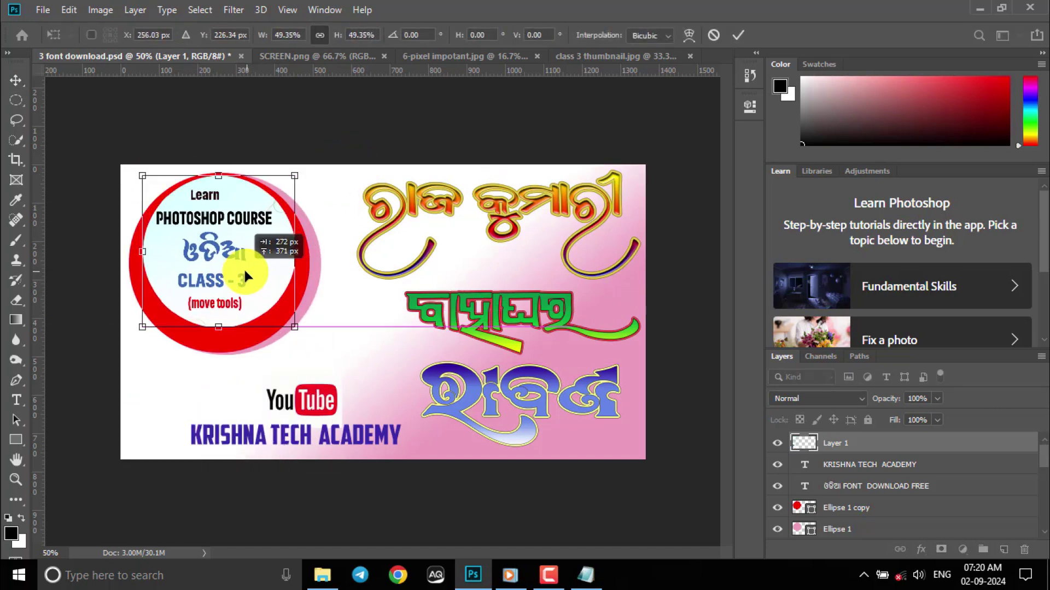
{"action": "left_click_drag", "start_coordinate": [294, 327], "coordinate": [317, 348]}
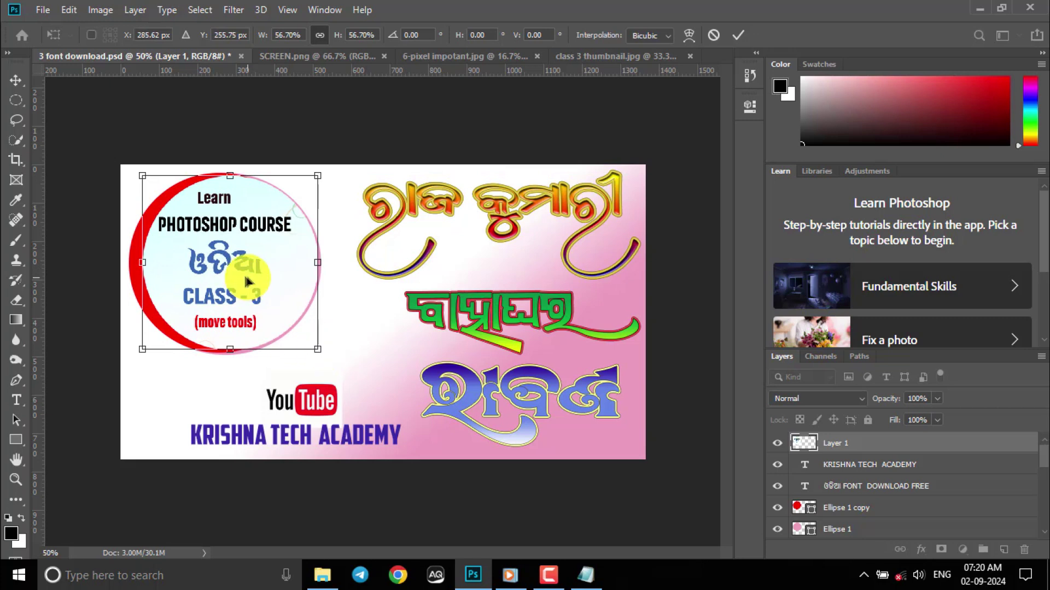
{"action": "left_click_drag", "start_coordinate": [248, 281], "coordinate": [234, 271]}
{"action": "left_click_drag", "start_coordinate": [313, 350], "coordinate": [314, 355]}
{"action": "left_click_drag", "start_coordinate": [234, 279], "coordinate": [231, 277]}
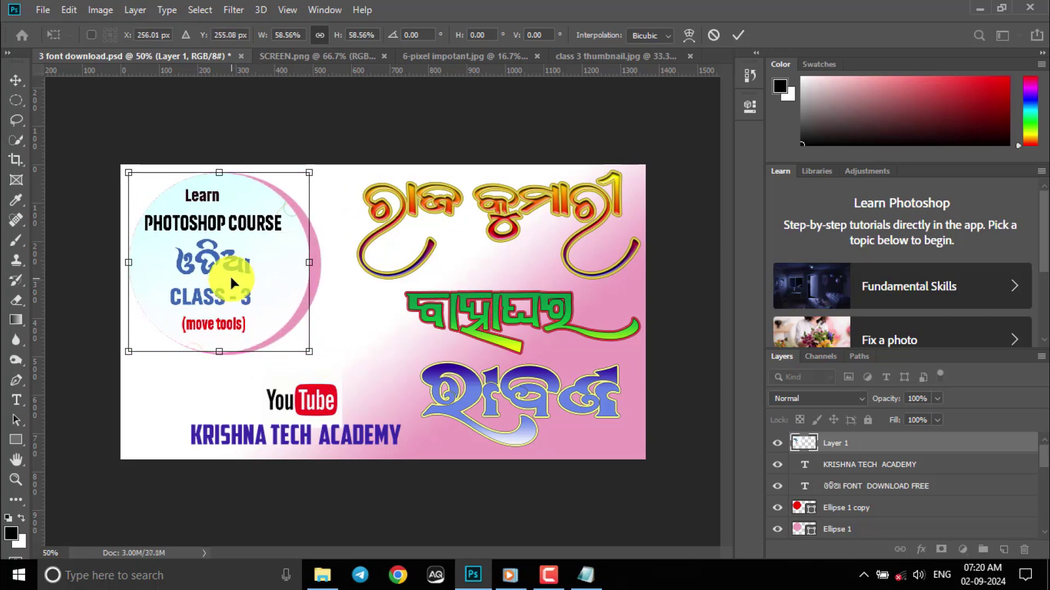
{"action": "key", "text": "Return"}
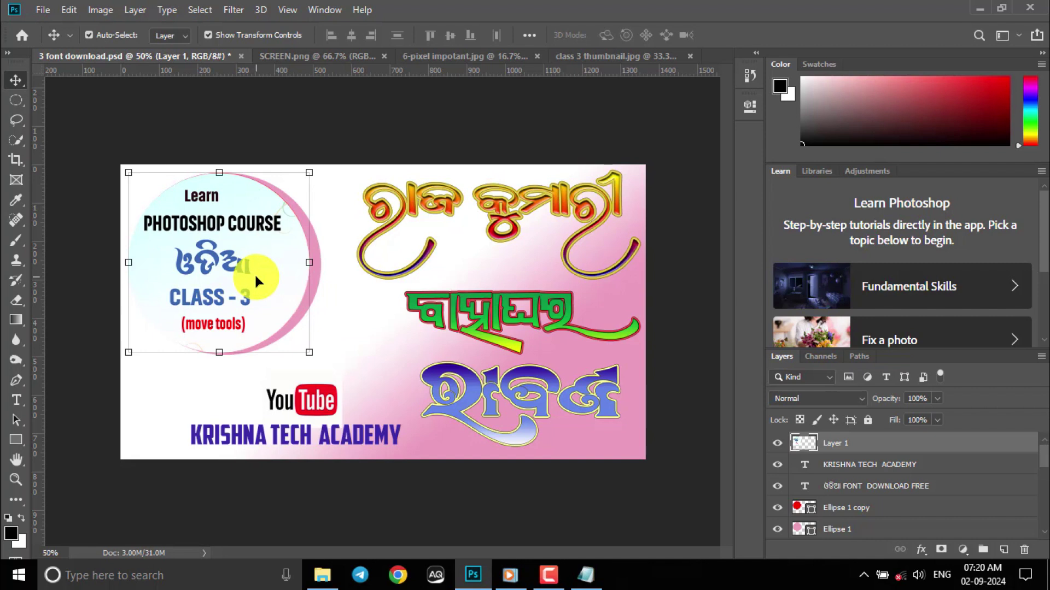
{"action": "left_click", "coordinate": [407, 350]}
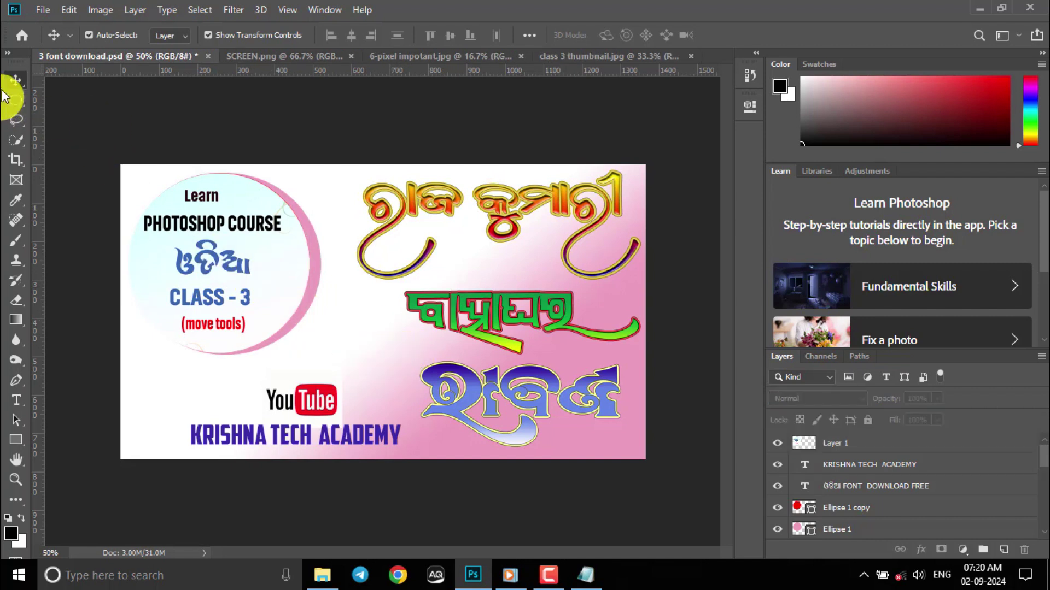
Choose the Single Row Marquee Tool and create a new document 100 pixels wide and 100 pixels high.
{"action": "left_click", "coordinate": [16, 100]}
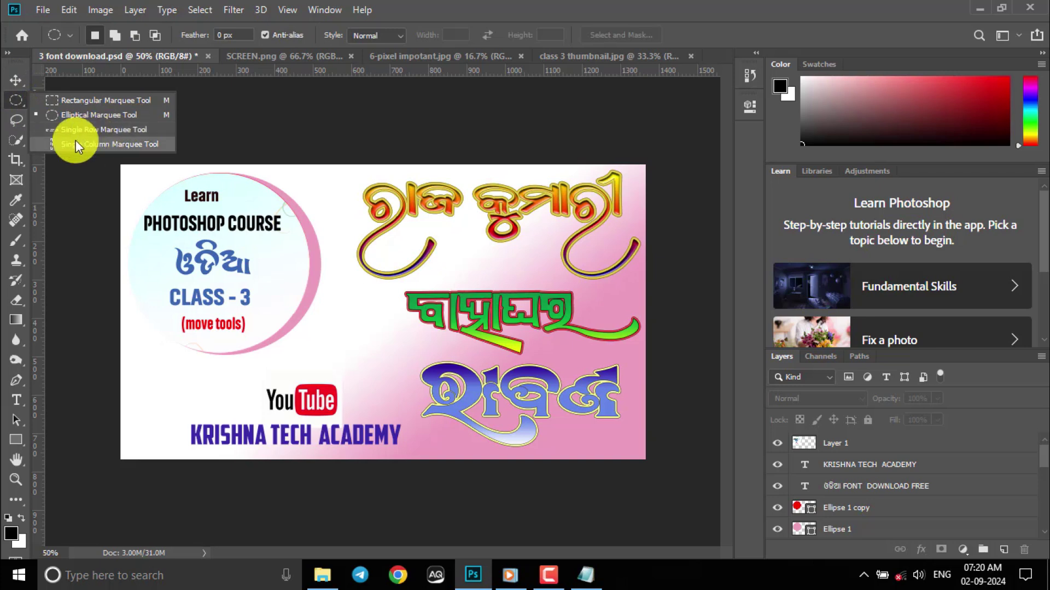
{"action": "left_click", "coordinate": [120, 131]}
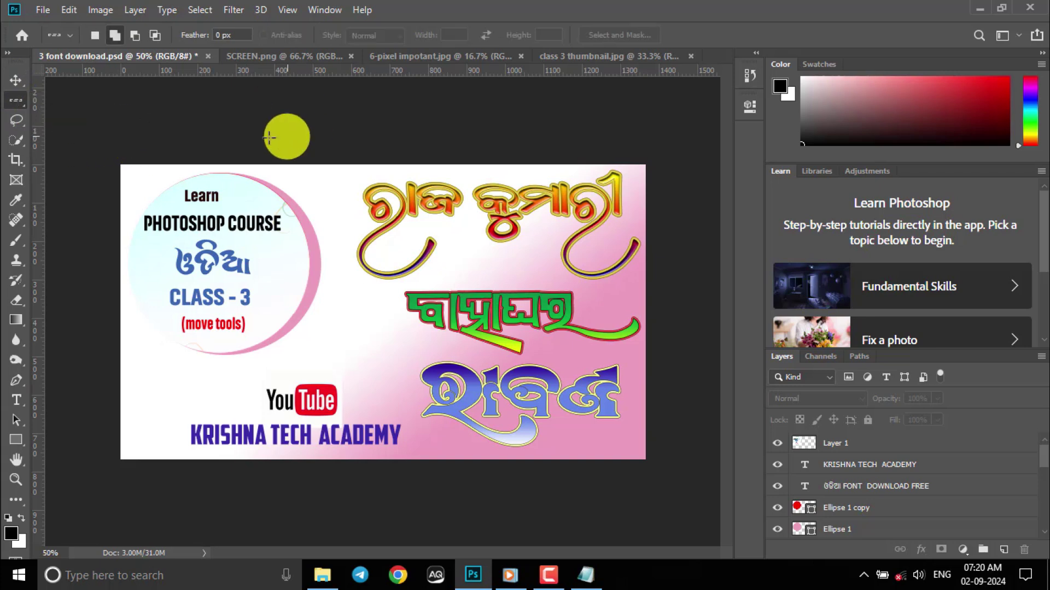
{"action": "left_click", "coordinate": [22, 35]}
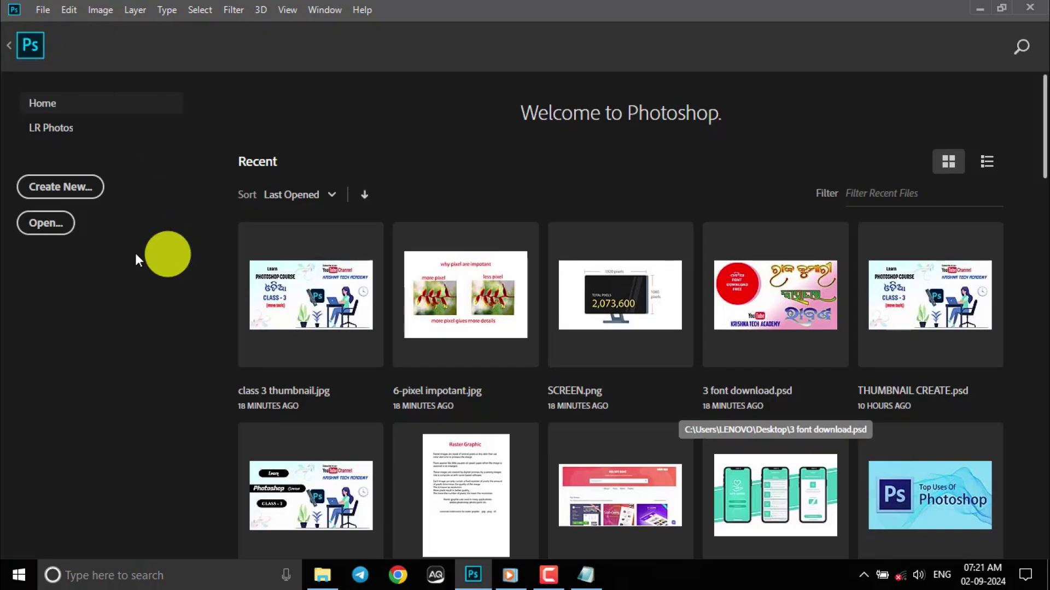
{"action": "left_click", "coordinate": [64, 187]}
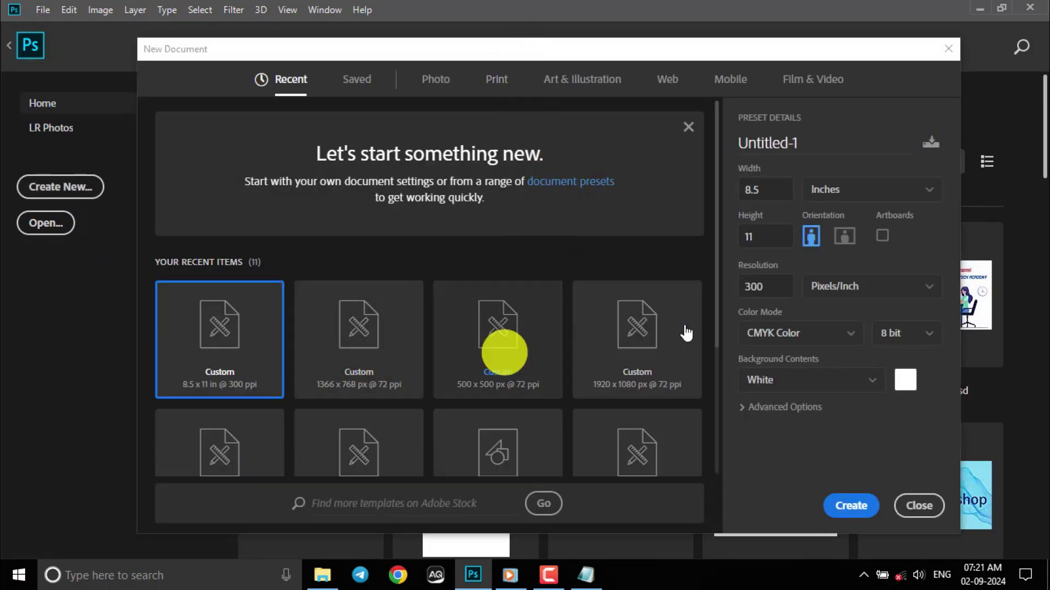
{"action": "left_click", "coordinate": [788, 191]}
{"action": "left_click", "coordinate": [885, 186]}
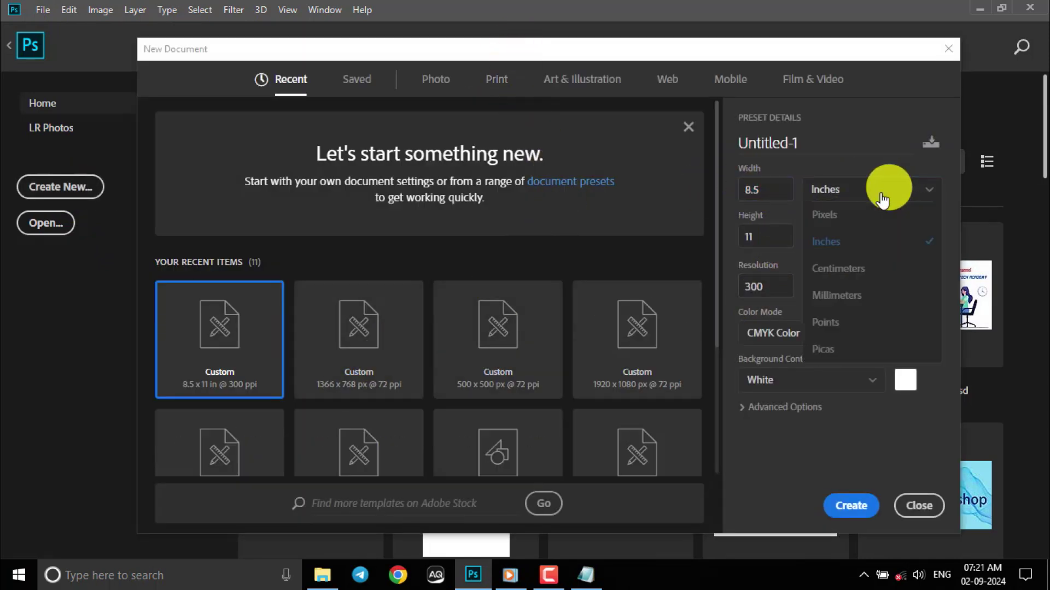
{"action": "left_click", "coordinate": [847, 216]}
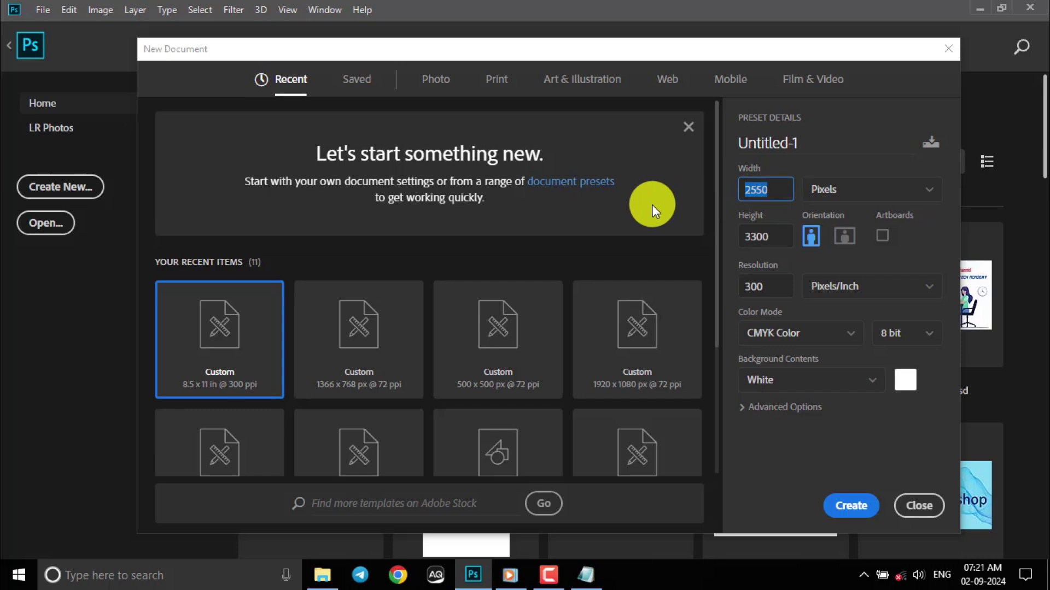
{"action": "type", "text": "100"}
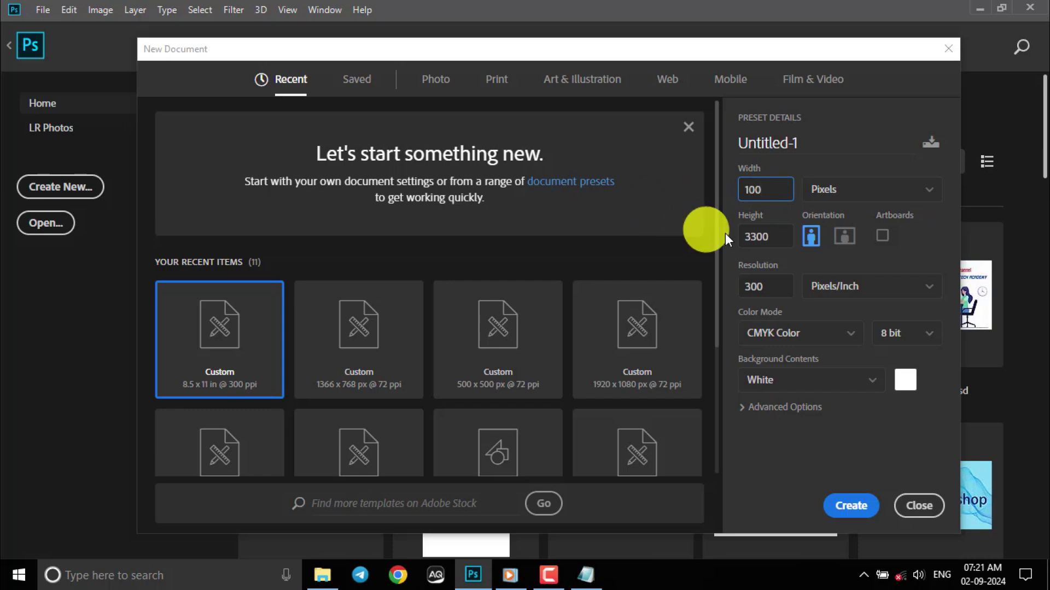
{"action": "left_click", "coordinate": [790, 237]}
{"action": "type", "text": "100"}
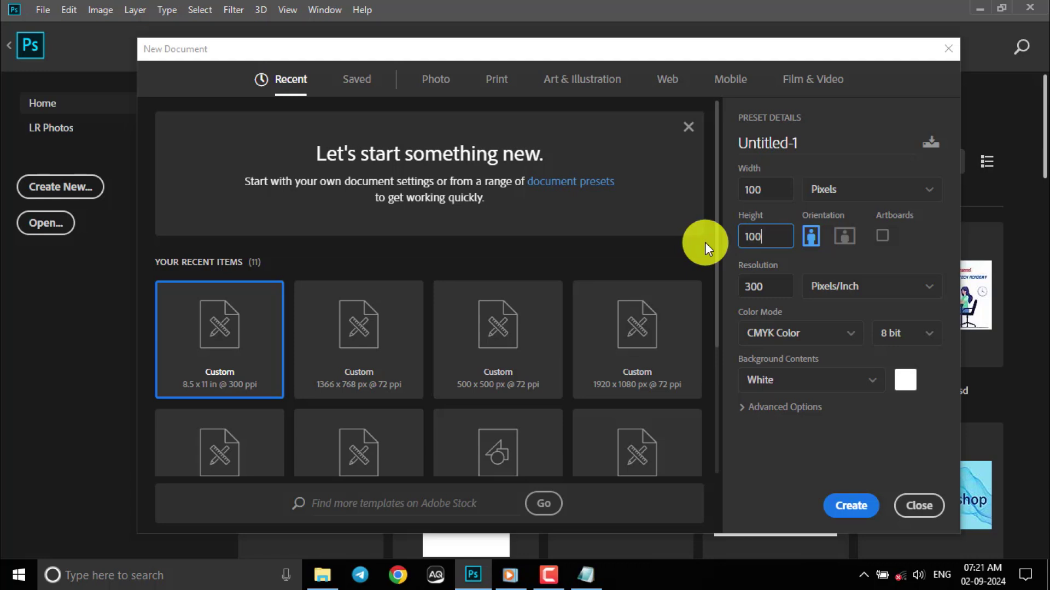
{"action": "left_click", "coordinate": [849, 509]}
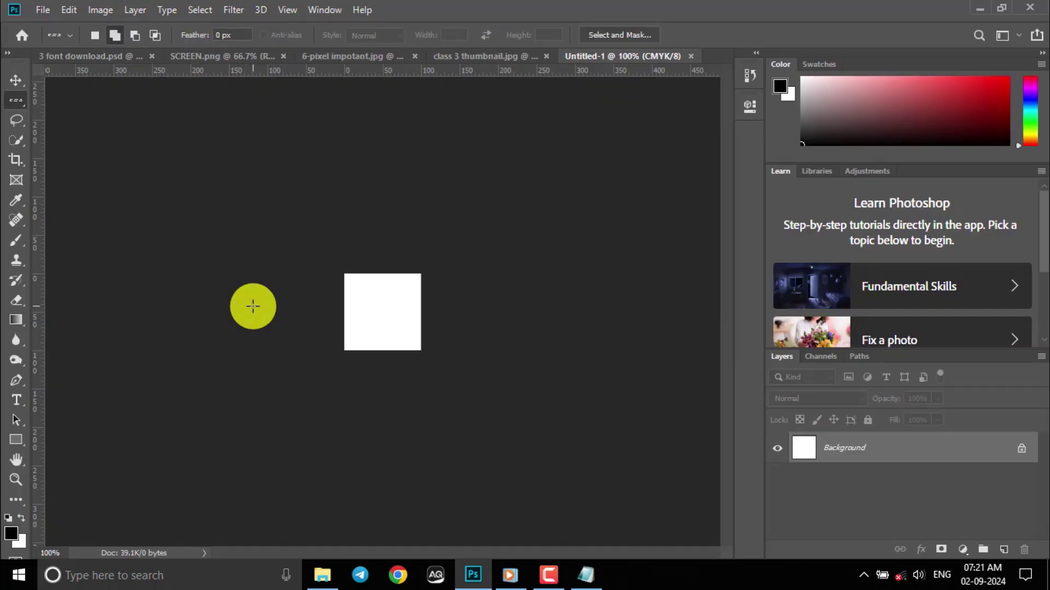
Select a single pixel row near the canvas's upper edge and another near its lower edge, filling each with the black foreground color.
{"action": "key", "text": "ctrl+plus"}
{"action": "key", "text": "ctrl+plus"}
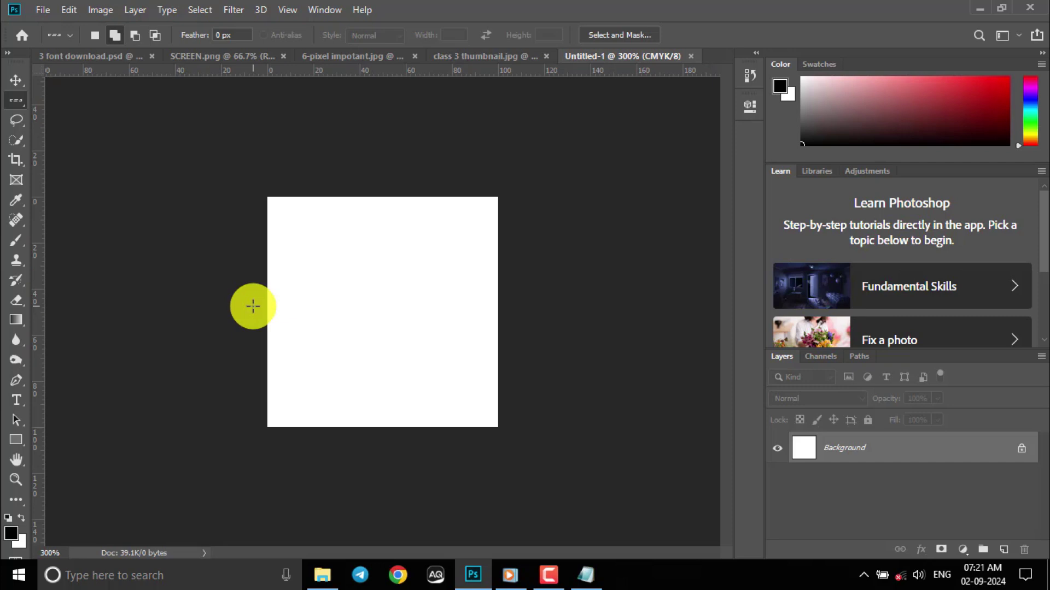
{"action": "key", "text": "ctrl+plus"}
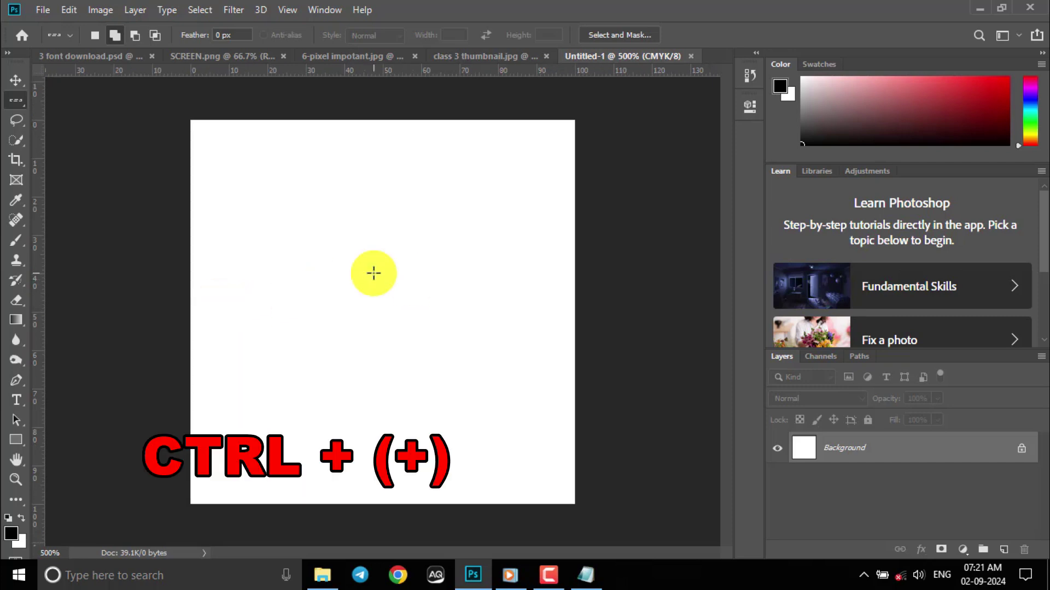
{"action": "right_click", "coordinate": [16, 101]}
{"action": "left_click", "coordinate": [91, 129]}
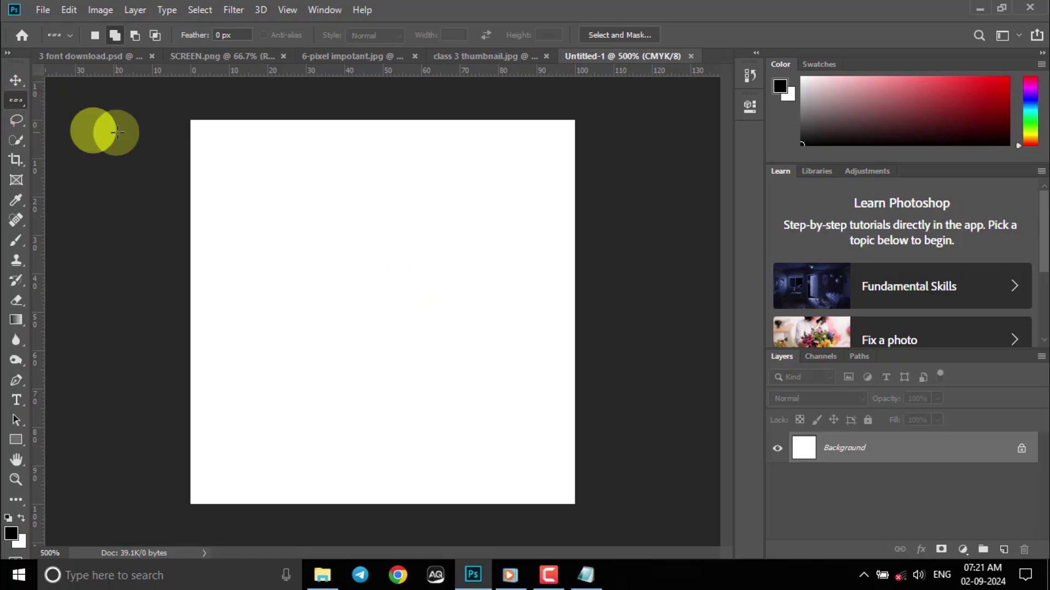
{"action": "left_click_drag", "start_coordinate": [227, 101], "coordinate": [286, 164]}
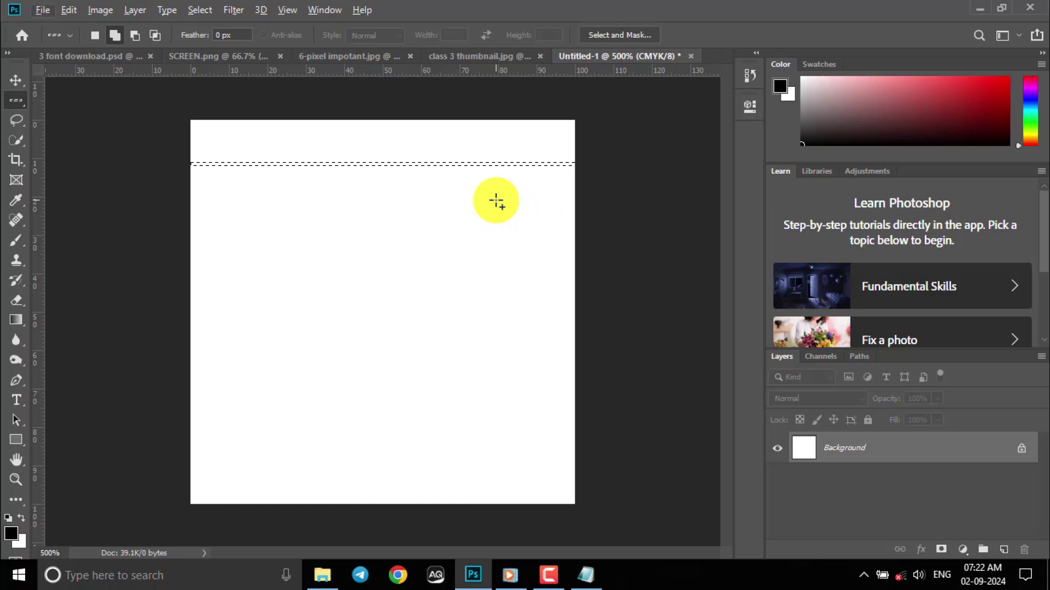
{"action": "key", "text": "alt+BackSpace"}
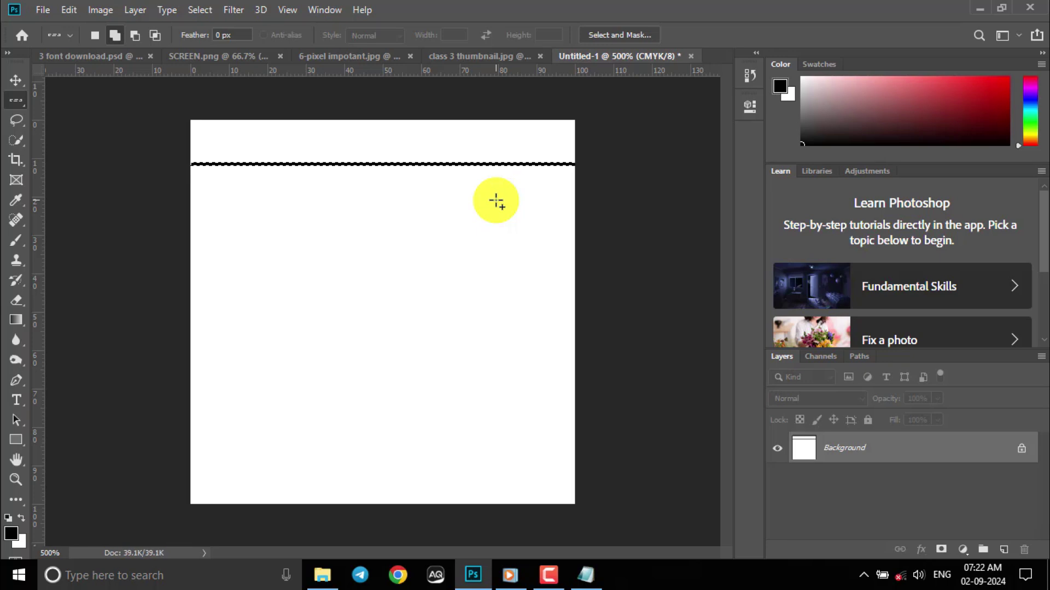
{"action": "left_click_drag", "start_coordinate": [183, 429], "coordinate": [487, 449]}
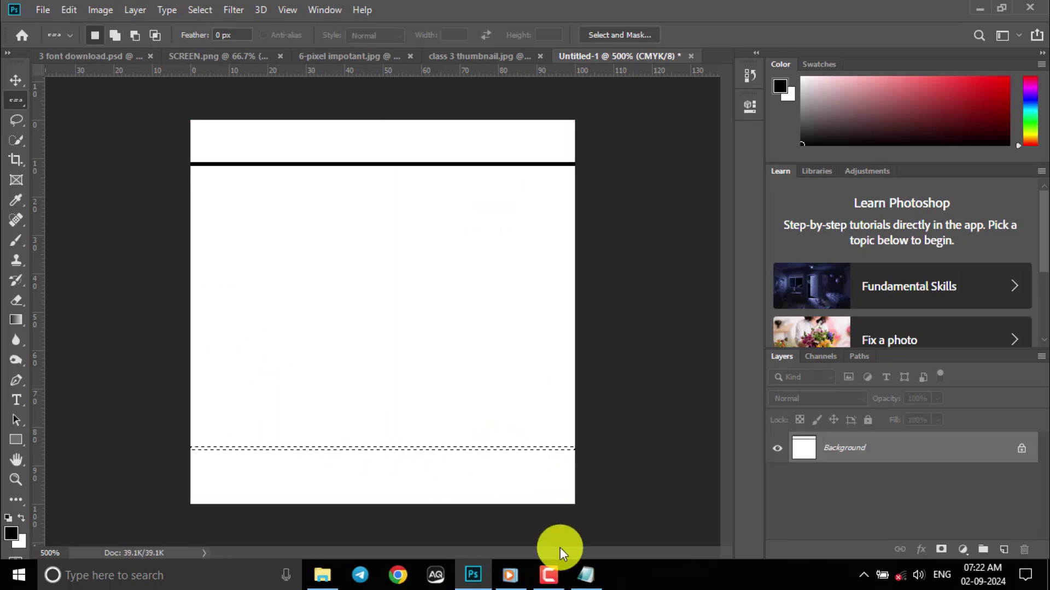
{"action": "key", "text": "alt+BackSpace"}
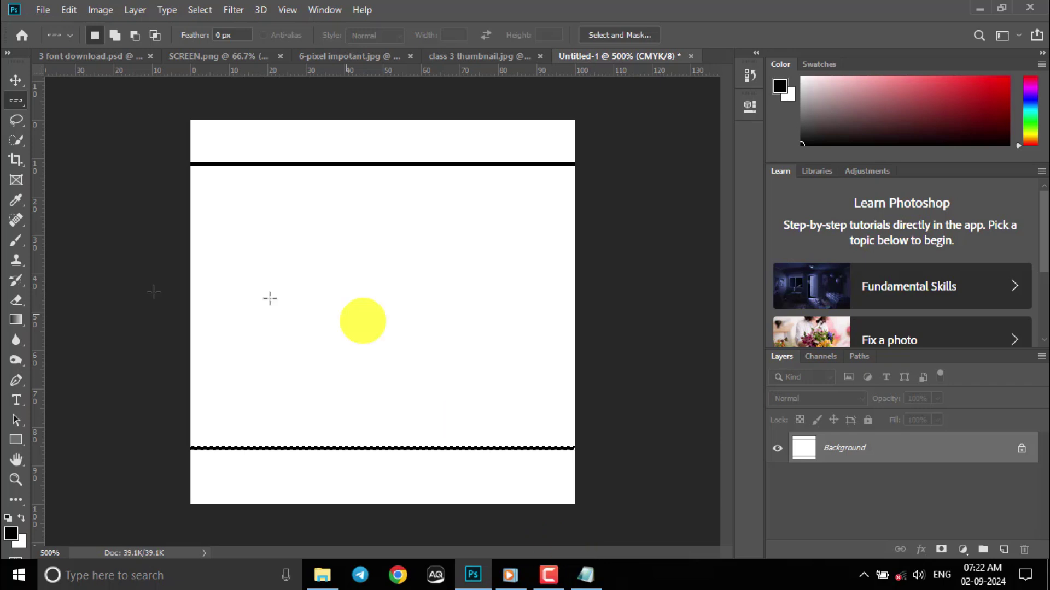
Select a single pixel column near the canvas's left edge and another near its right edge, filling each with black, then deselect.
{"action": "right_click", "coordinate": [17, 100]}
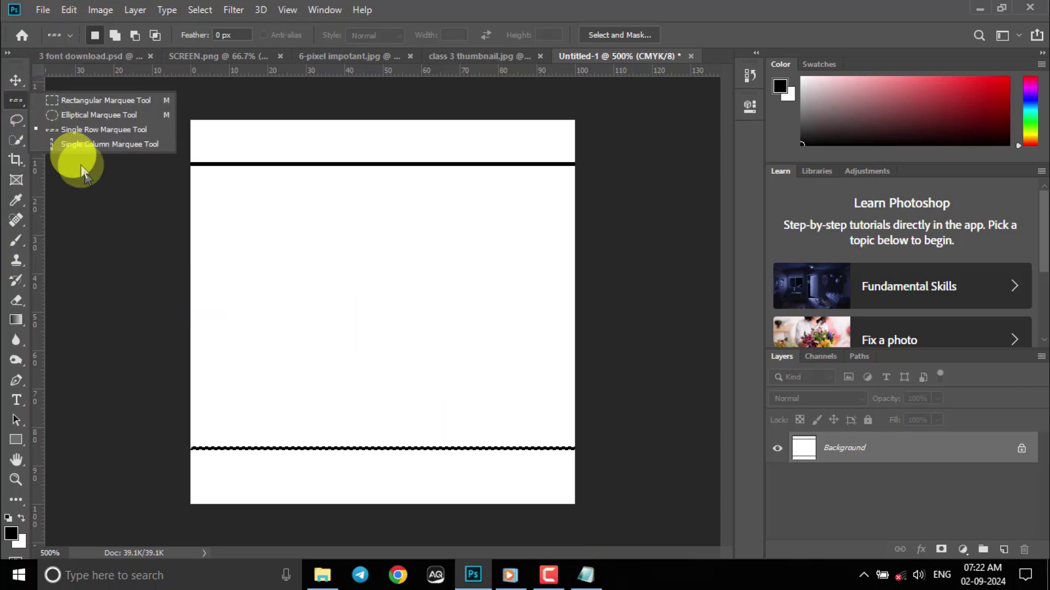
{"action": "left_click", "coordinate": [103, 144]}
{"action": "left_click_drag", "start_coordinate": [232, 115], "coordinate": [236, 394]}
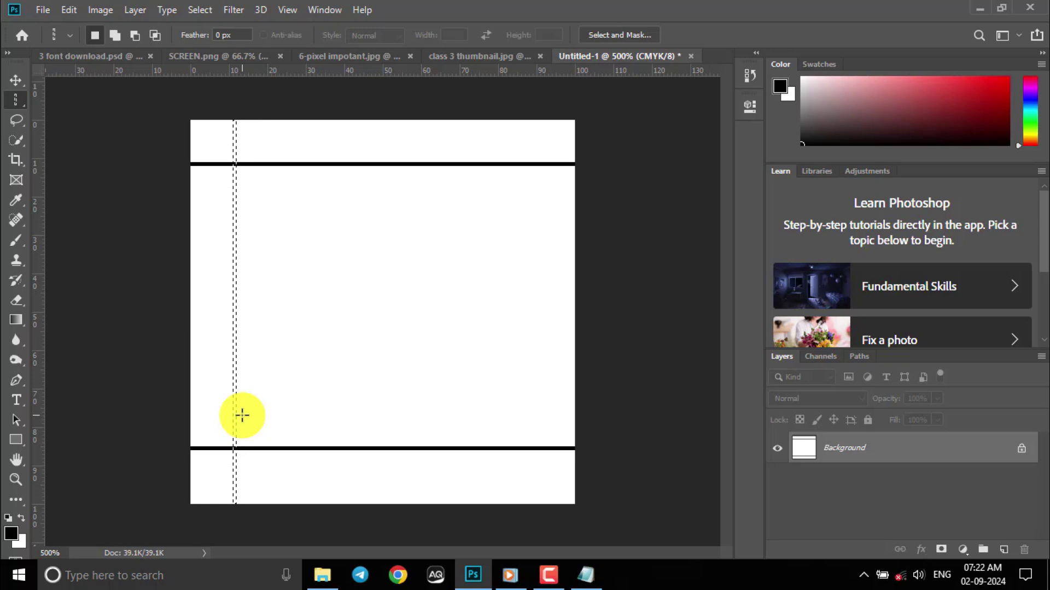
{"action": "key", "text": "alt+BackSpace"}
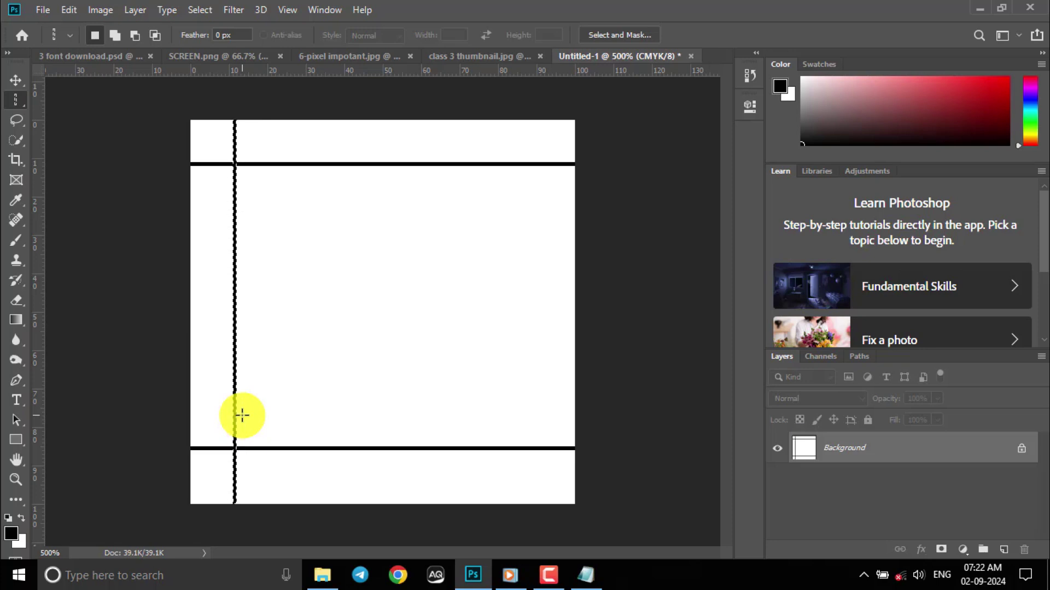
{"action": "left_click_drag", "start_coordinate": [530, 104], "coordinate": [535, 389]}
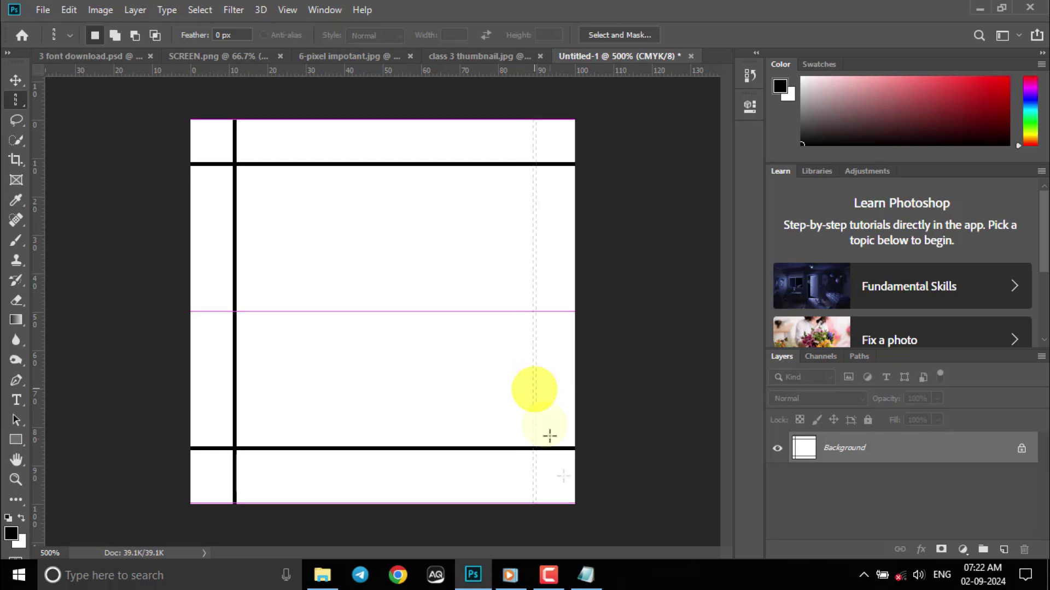
{"action": "key", "text": "alt+BackSpace"}
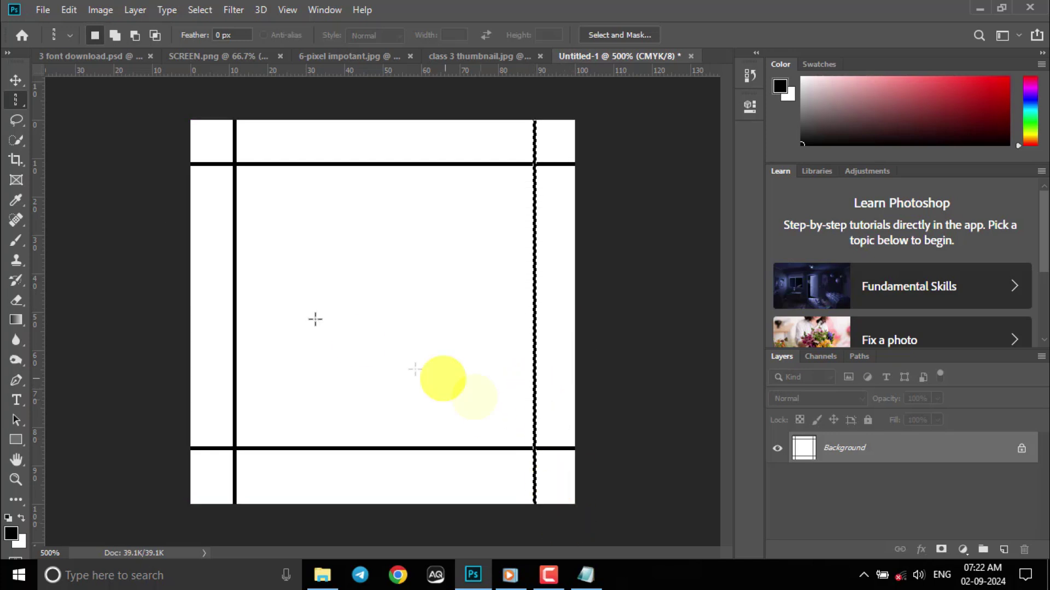
{"action": "left_click", "coordinate": [15, 80]}
{"action": "key", "text": "ctrl+d"}
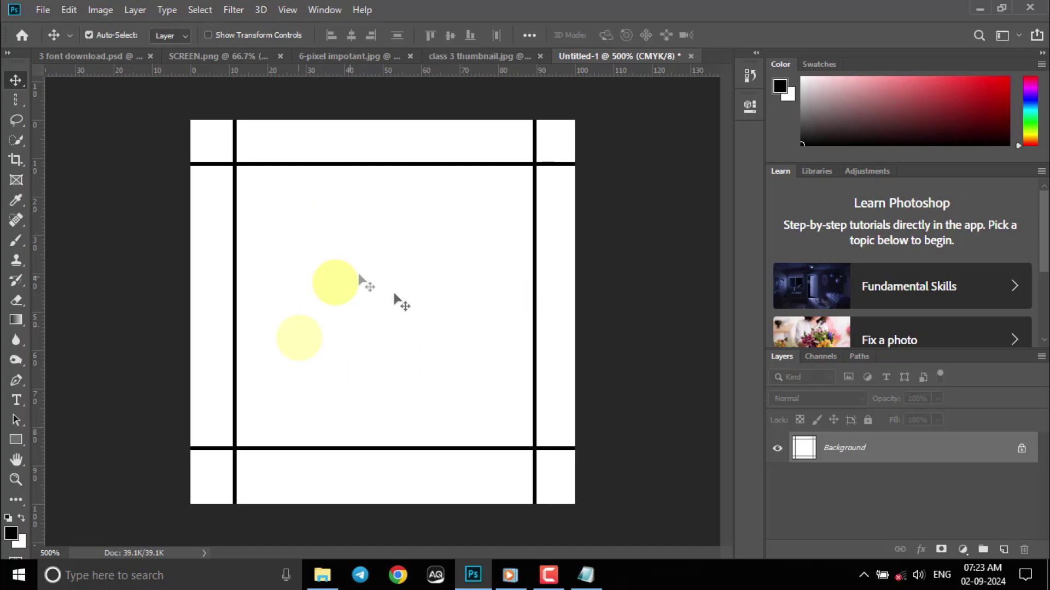
{"action": "left_click", "coordinate": [15, 100]}
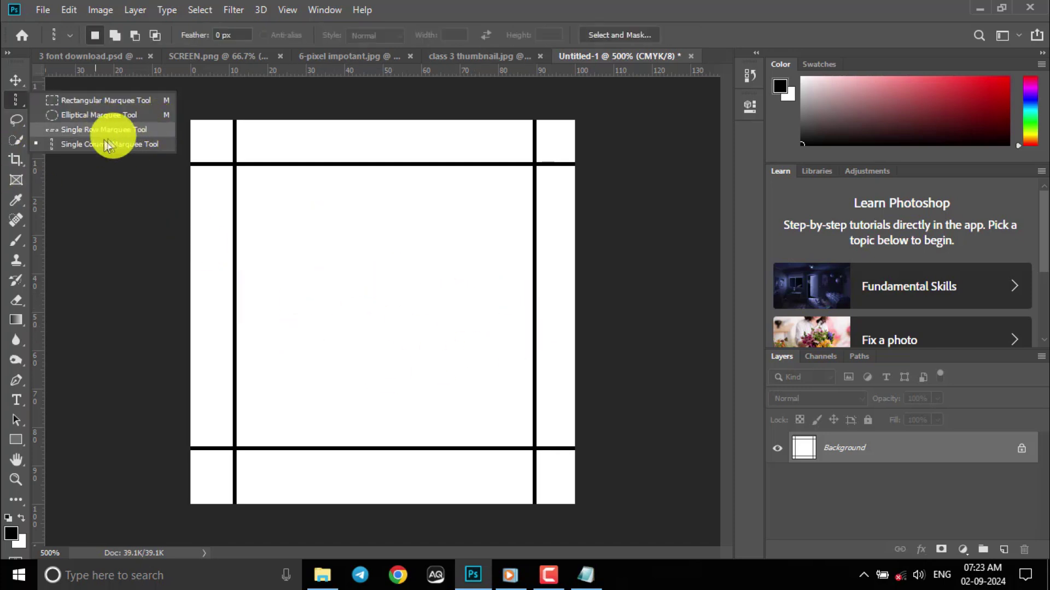
{"action": "left_click", "coordinate": [167, 146]}
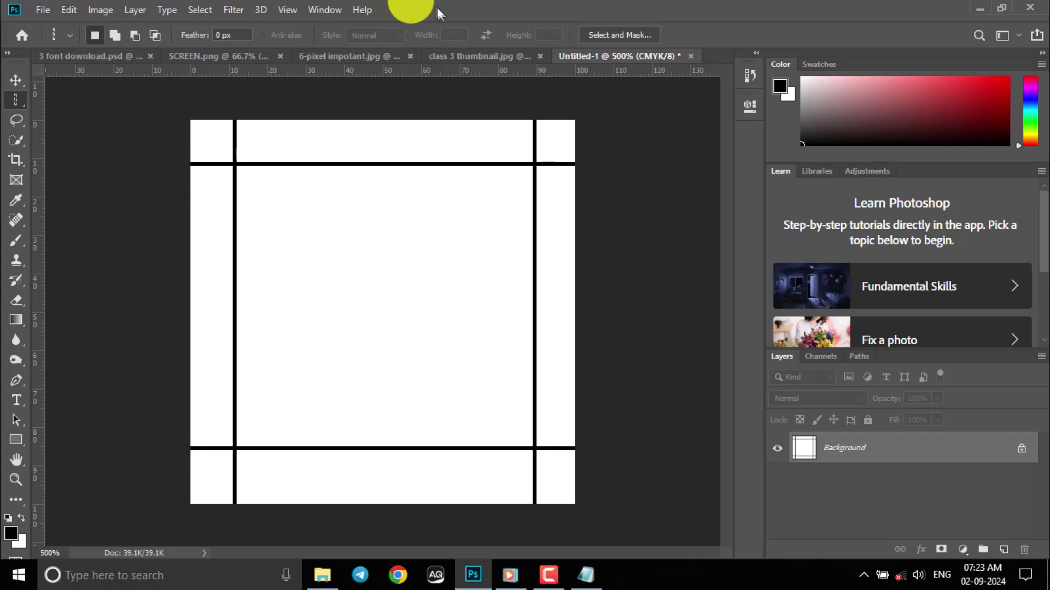
Switch to the 6-pixel impotant.jpg document and activate the Rectangular Marquee Tool.
{"action": "left_click", "coordinate": [217, 56]}
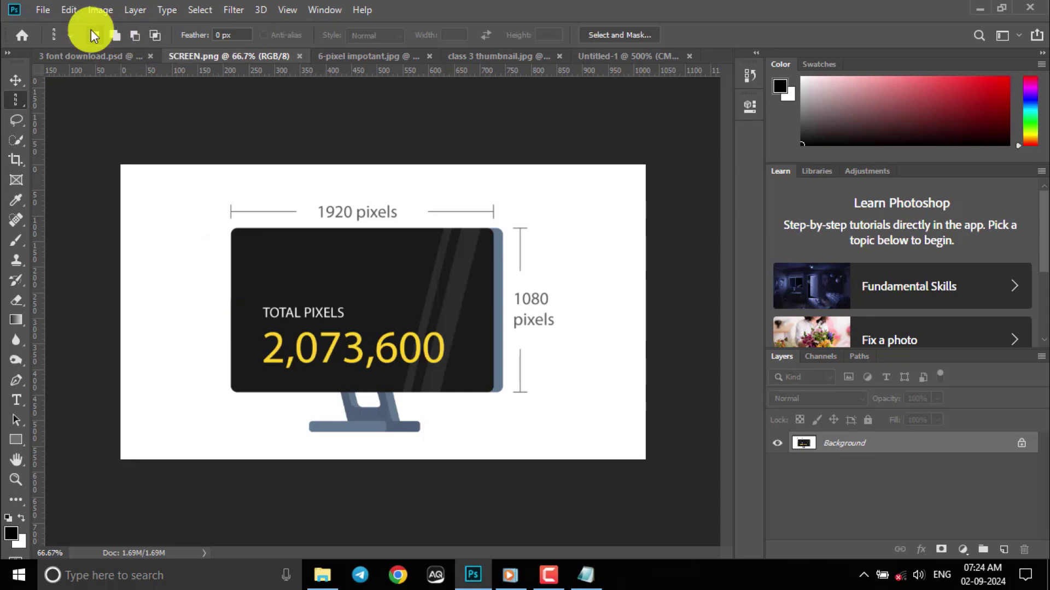
{"action": "key", "text": "ctrl+Tab"}
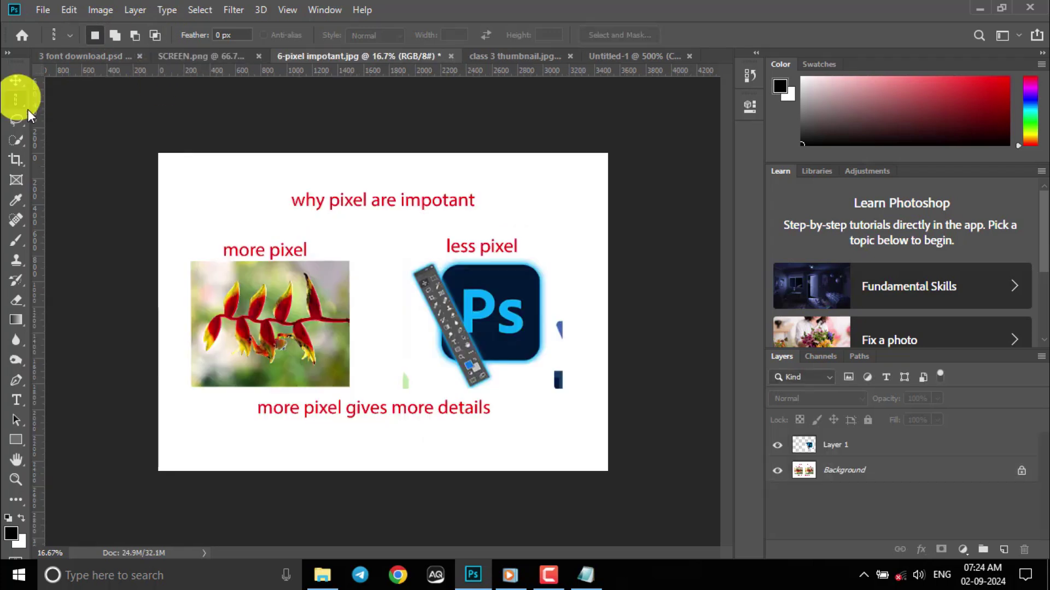
{"action": "right_click", "coordinate": [16, 100]}
{"action": "left_click", "coordinate": [93, 100]}
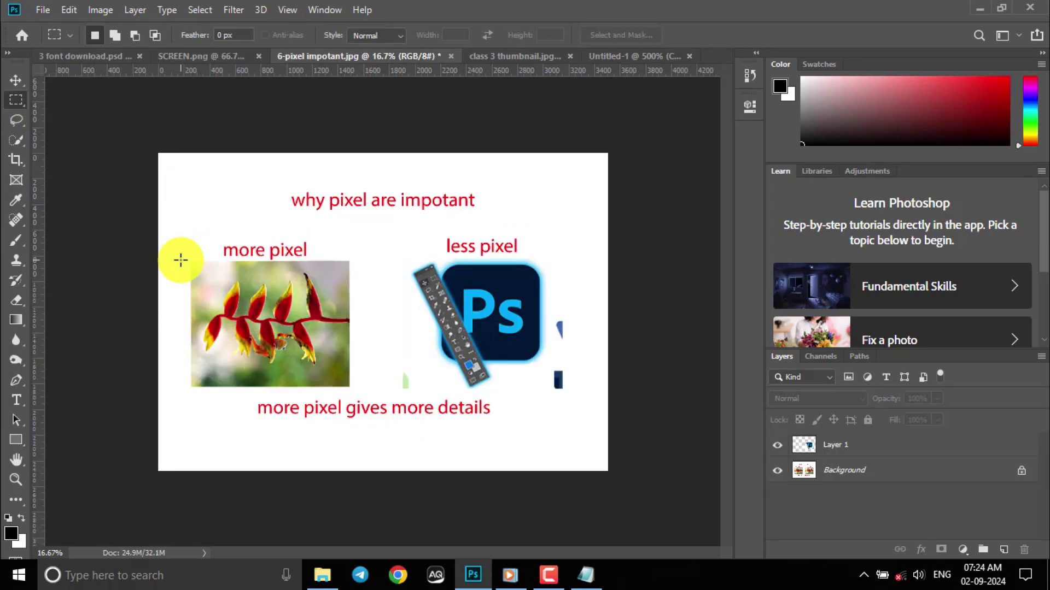